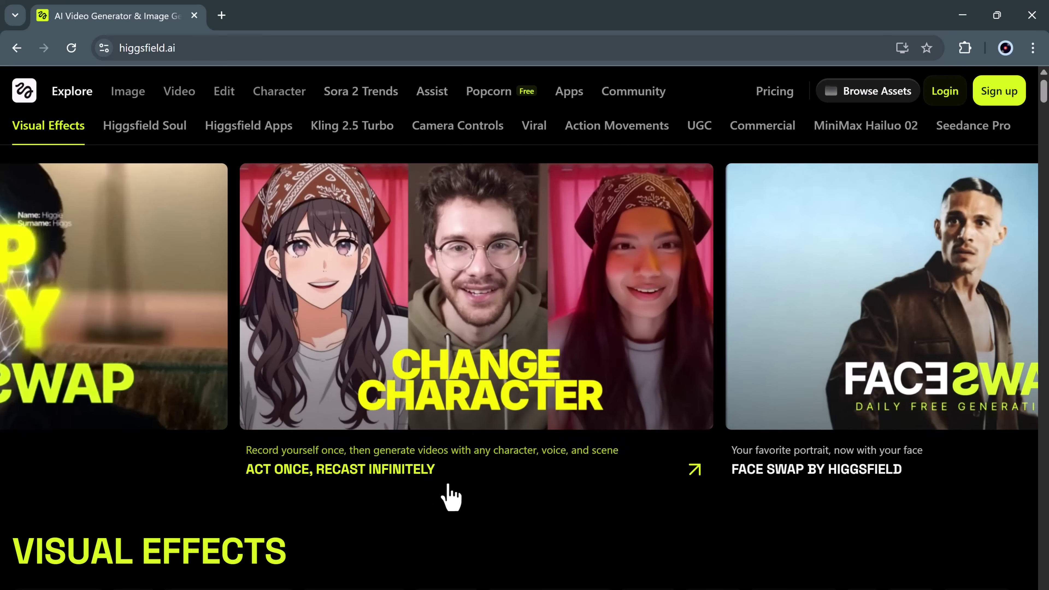
{"action": "scroll", "coordinate": [447, 503], "scroll_direction": "down", "scroll_amount": 10}
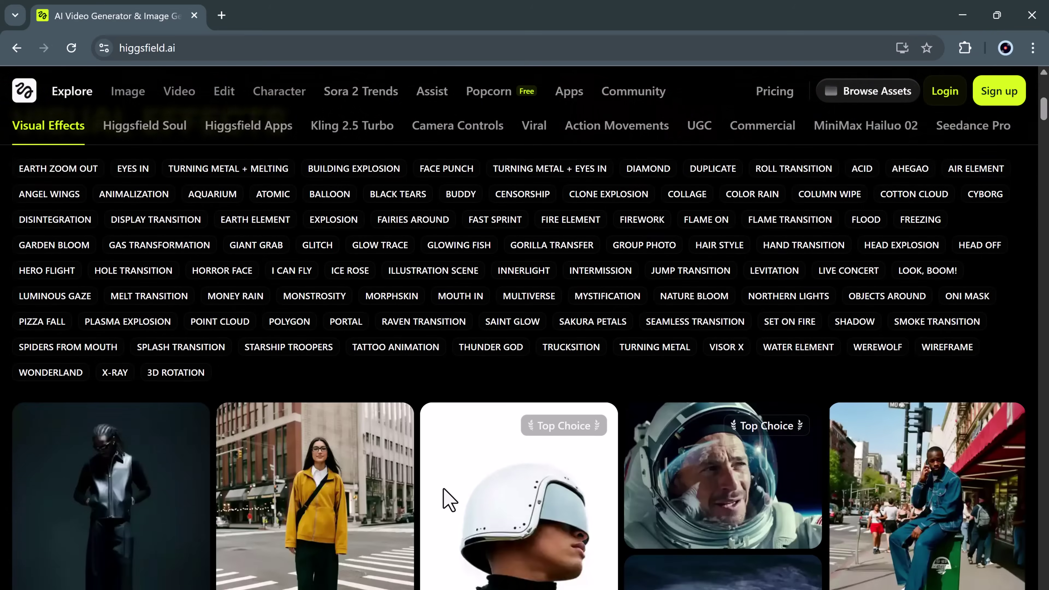
{"action": "scroll", "coordinate": [448, 501], "scroll_direction": "down", "scroll_amount": 4}
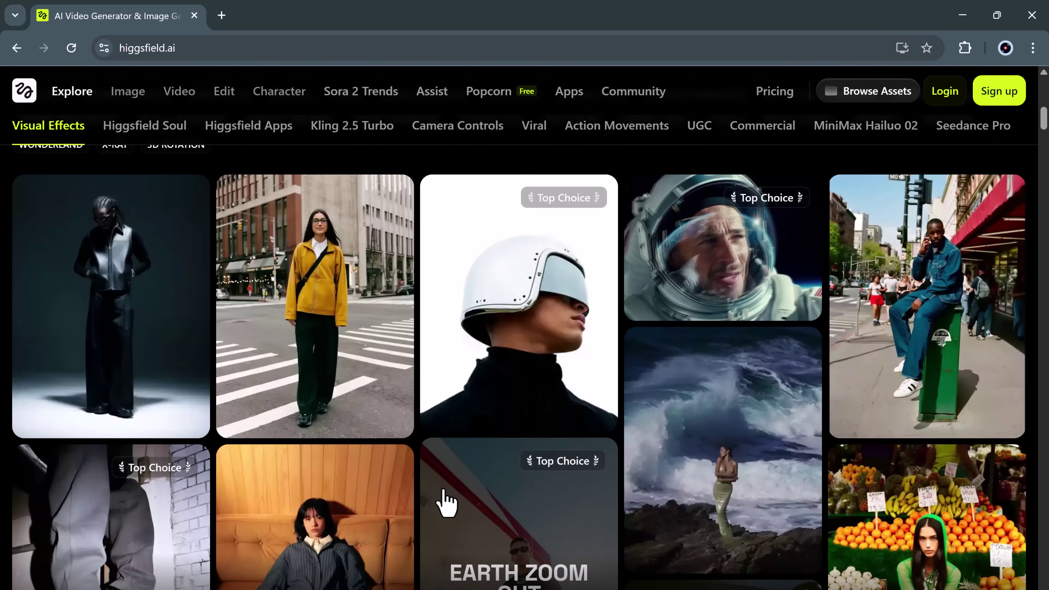
{"action": "scroll", "coordinate": [451, 507], "scroll_direction": "down", "scroll_amount": 4}
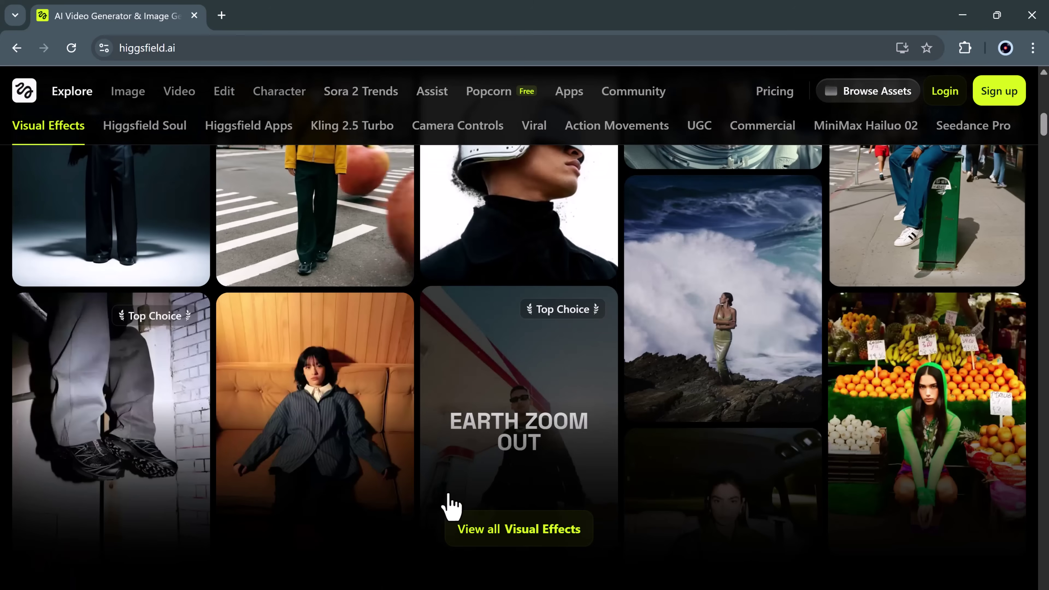
{"action": "scroll", "coordinate": [454, 502], "scroll_direction": "down", "scroll_amount": 10}
{"action": "scroll", "coordinate": [456, 504], "scroll_direction": "down", "scroll_amount": 12}
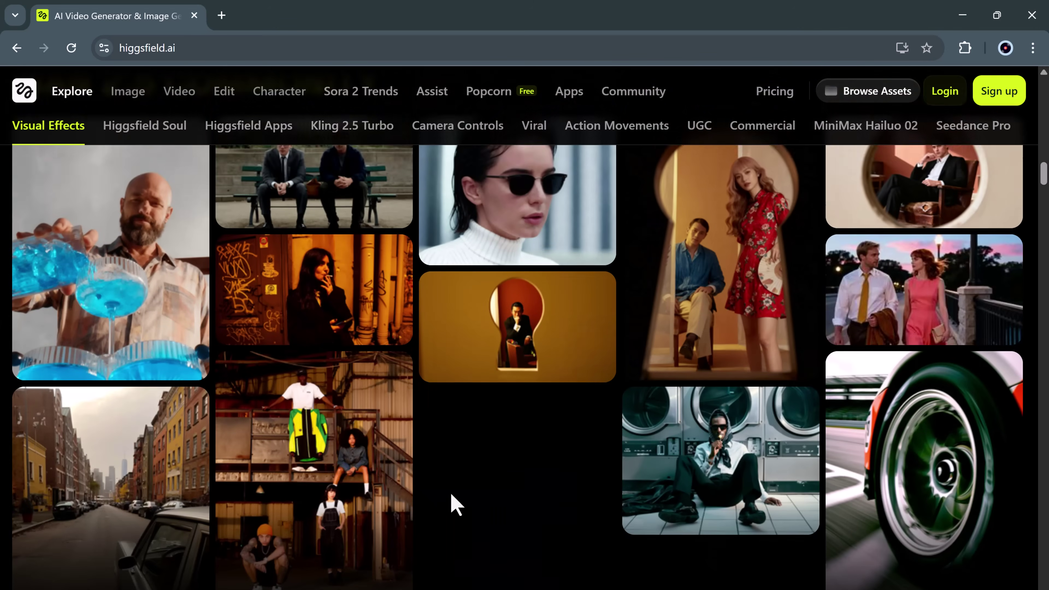
{"action": "scroll", "coordinate": [457, 504], "scroll_direction": "down", "scroll_amount": 20}
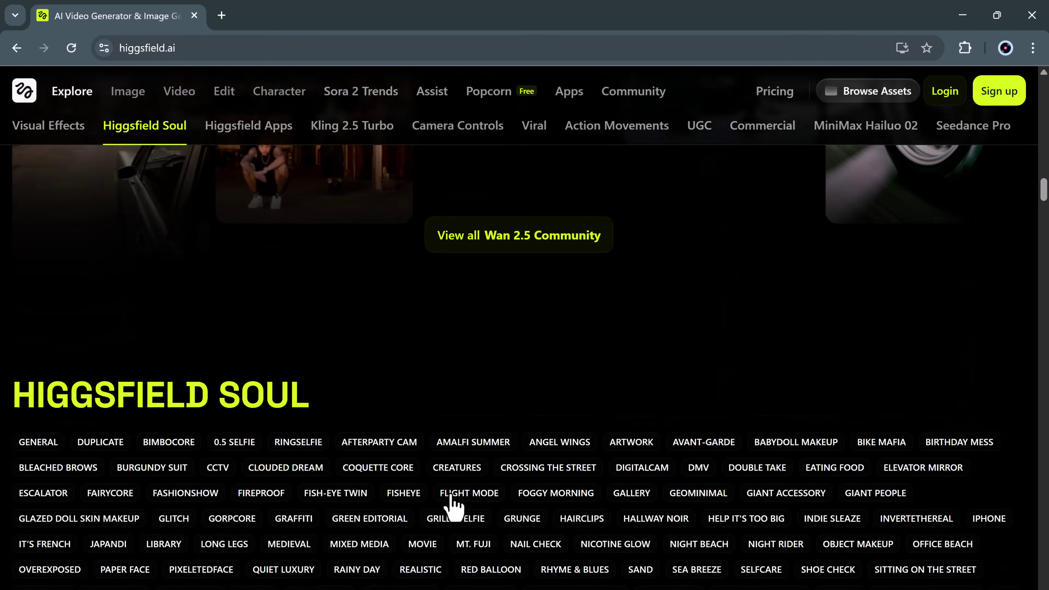
{"action": "scroll", "coordinate": [452, 497], "scroll_direction": "down", "scroll_amount": 20}
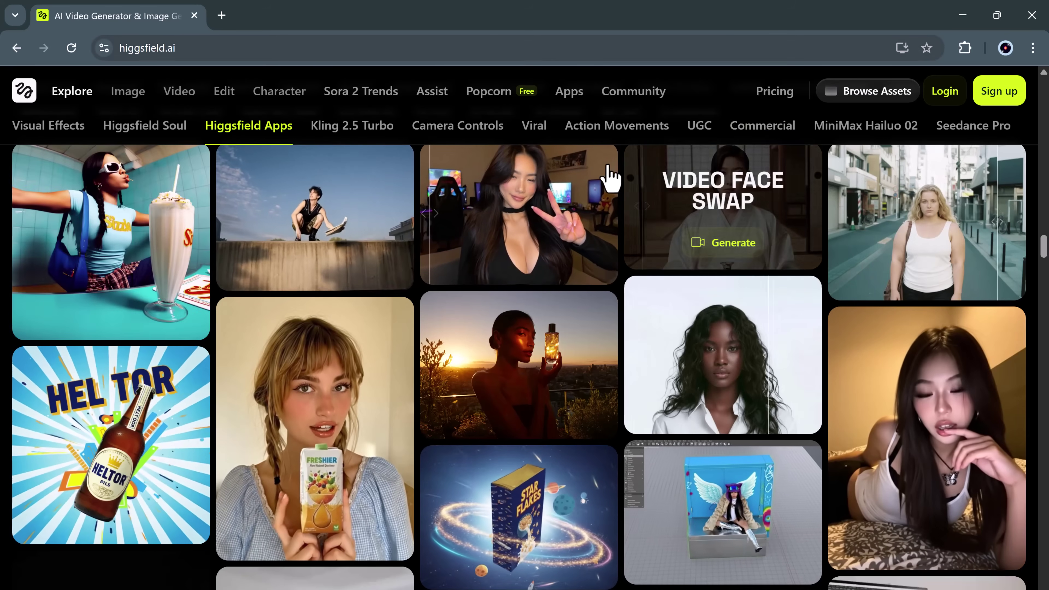
{"action": "mouse_move", "coordinate": [601, 182]}
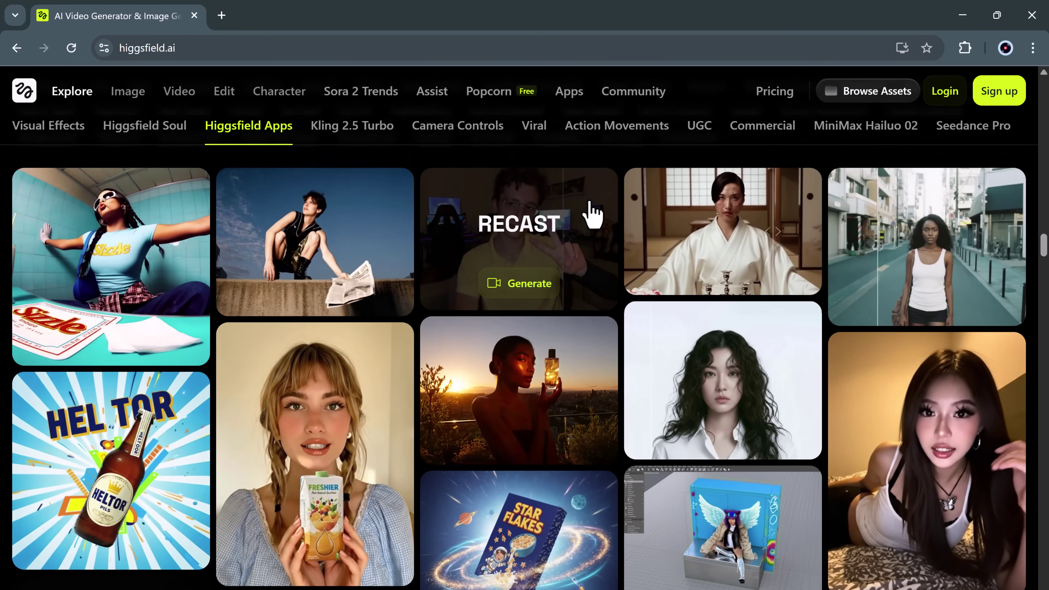
{"action": "scroll", "coordinate": [591, 203], "scroll_direction": "up", "scroll_amount": 20}
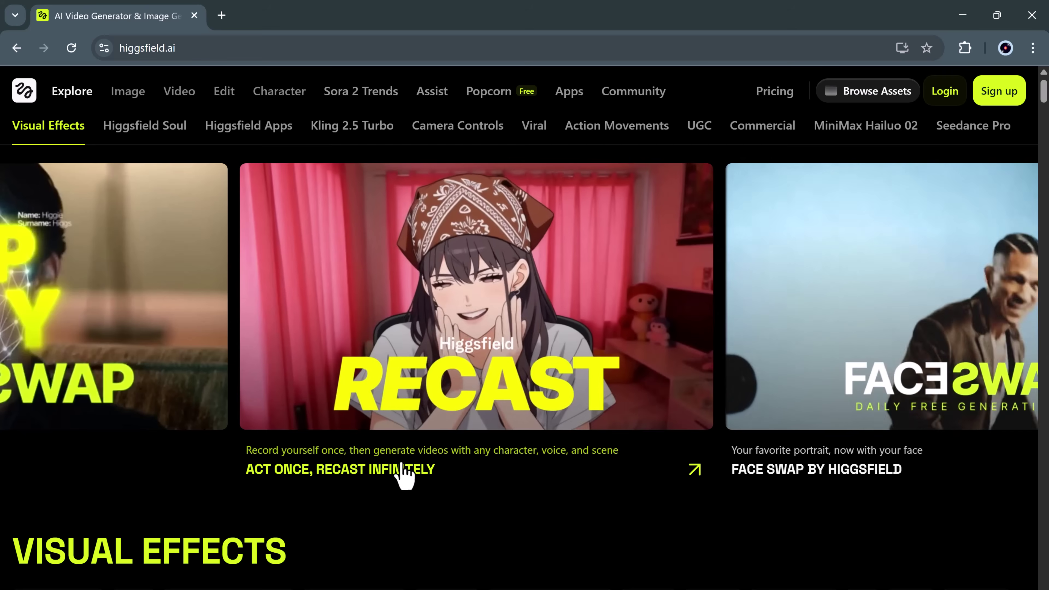
- Open the Recast 'Swap Characters in Any Video' page from the 'Act once, recast infinitely' card and skim its how-to section
{"action": "left_click", "coordinate": [407, 473]}
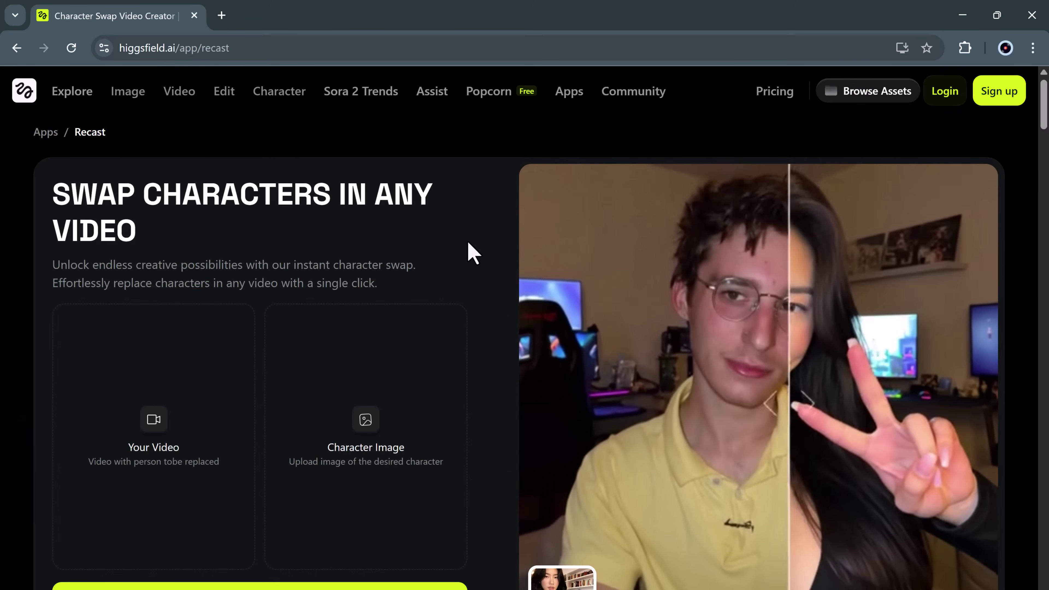
{"action": "scroll", "coordinate": [468, 244], "scroll_direction": "down", "scroll_amount": 1}
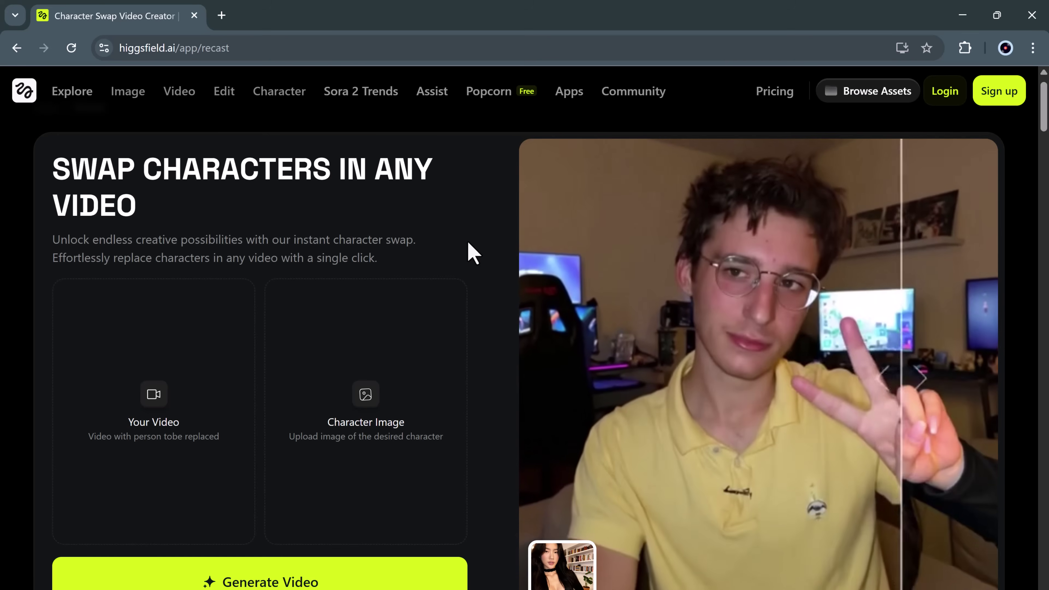
{"action": "scroll", "coordinate": [467, 248], "scroll_direction": "down", "scroll_amount": 8}
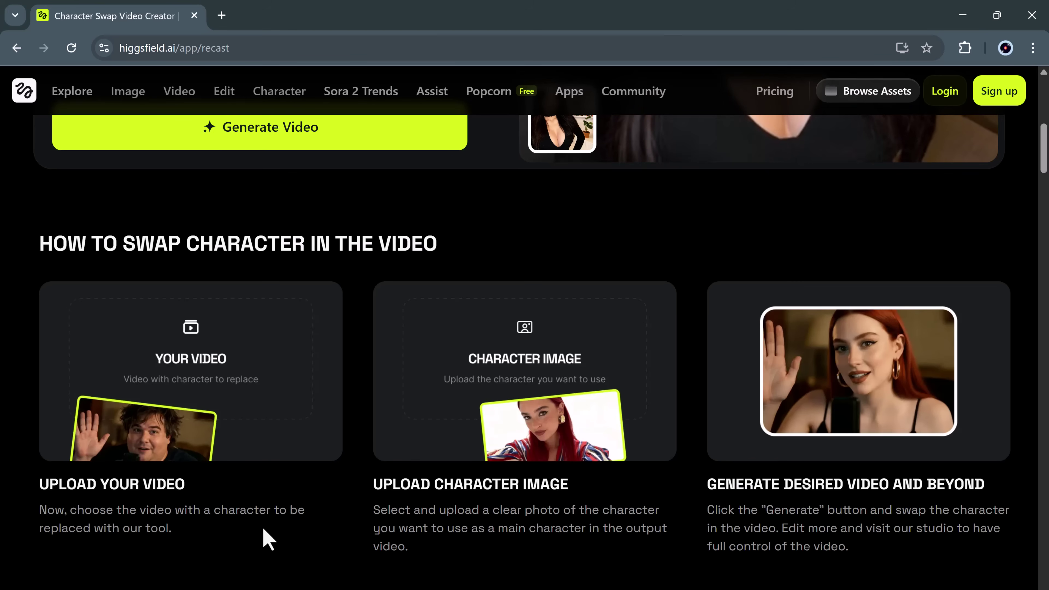
{"action": "scroll", "coordinate": [263, 530], "scroll_direction": "up", "scroll_amount": 8}
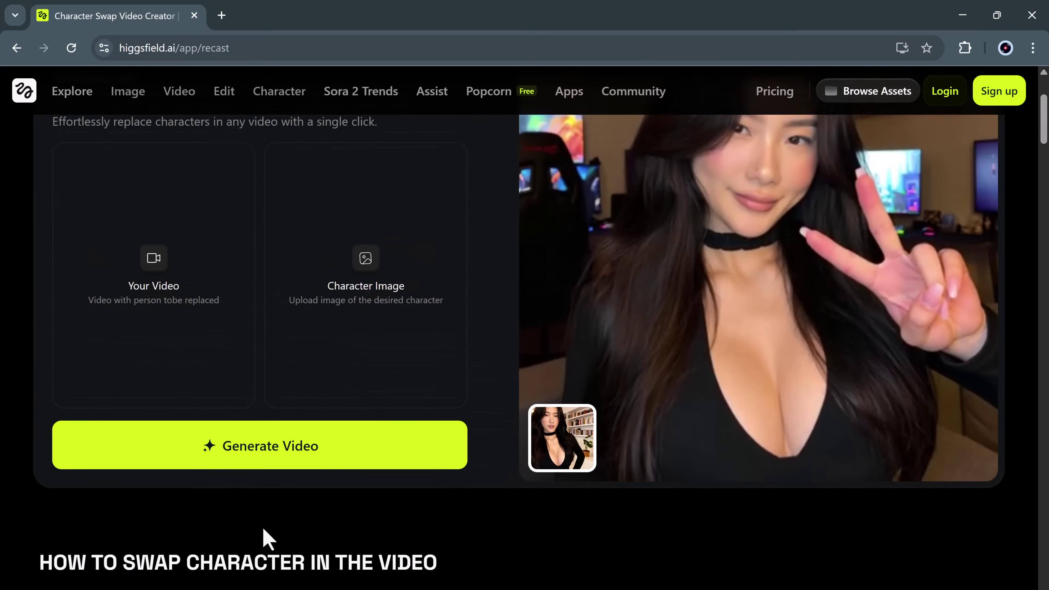
{"action": "scroll", "coordinate": [152, 373], "scroll_direction": "down", "scroll_amount": 1}
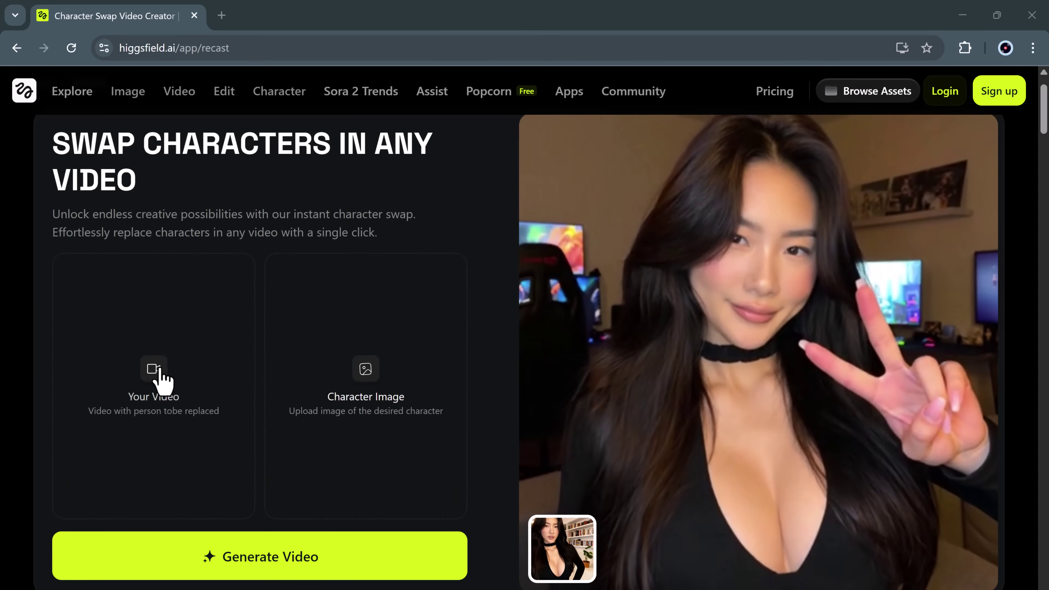
- Upload the source video and a character portrait into the two slots, then generate the swapped video
{"action": "left_click", "coordinate": [162, 378]}
{"action": "double_click", "coordinate": [440, 147]}
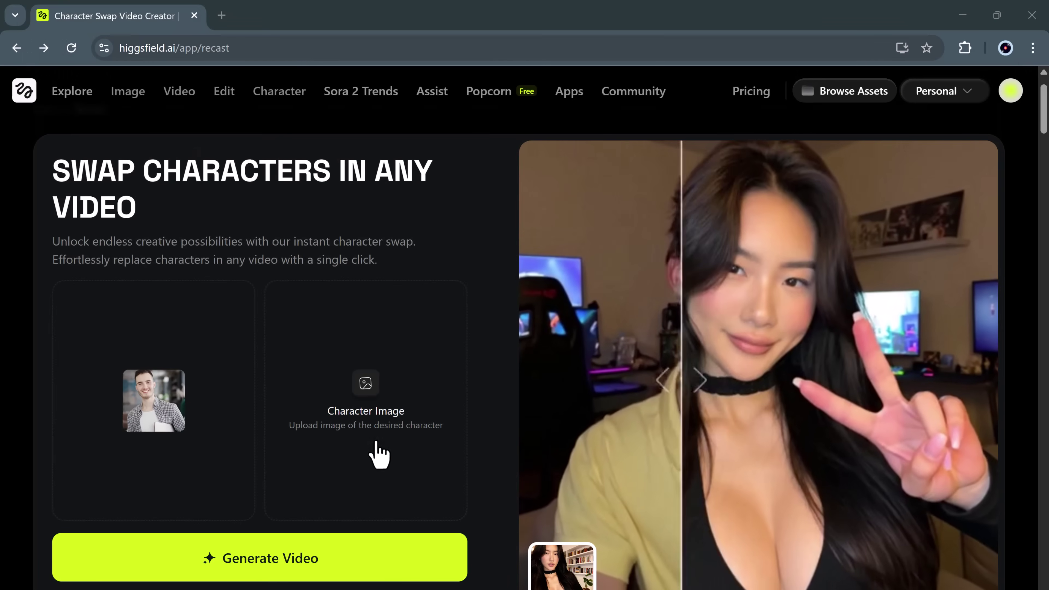
{"action": "left_click", "coordinate": [367, 393]}
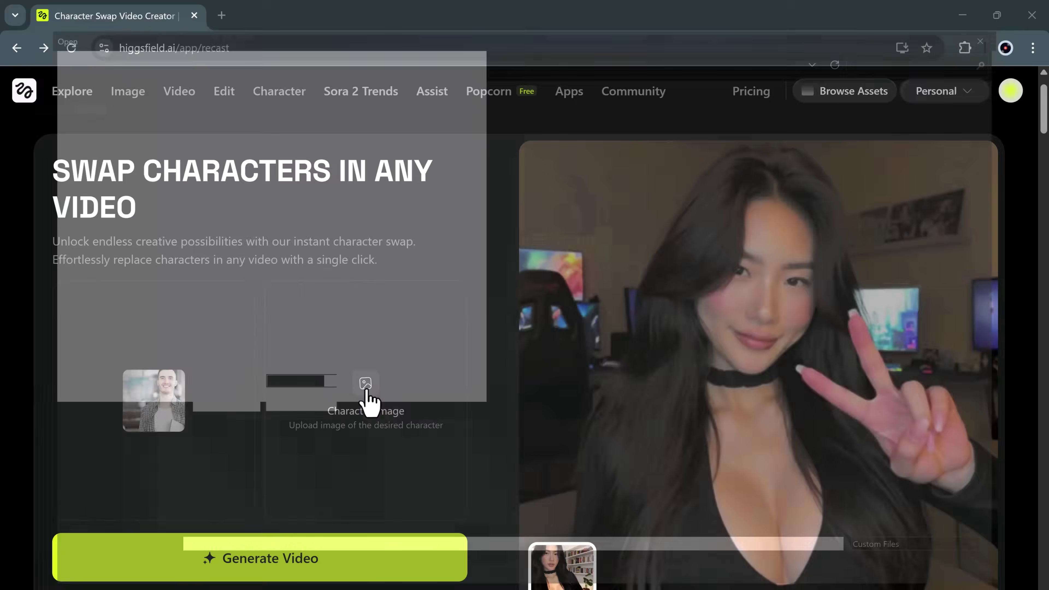
{"action": "left_click", "coordinate": [668, 124]}
{"action": "double_click", "coordinate": [669, 124]}
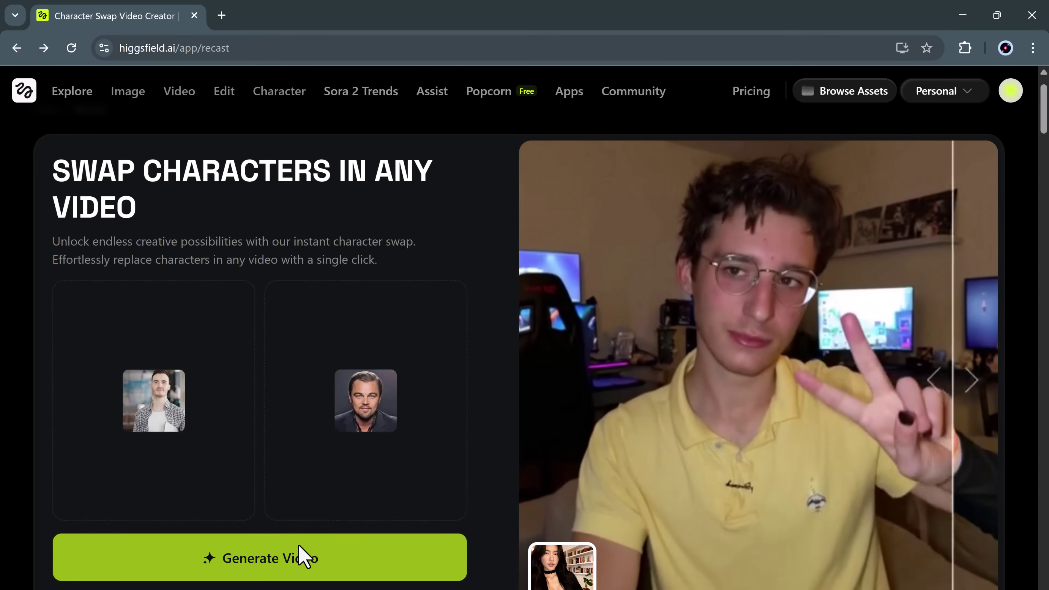
{"action": "left_click", "coordinate": [305, 555]}
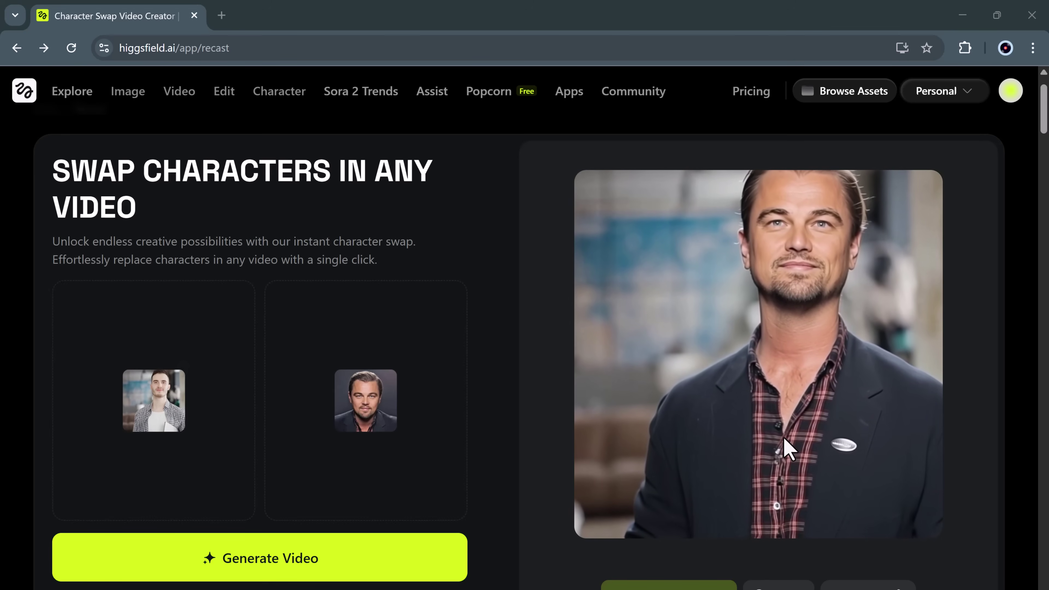
- Download the finished character-swap video from below the result
{"action": "scroll", "coordinate": [787, 446], "scroll_direction": "down", "scroll_amount": 1}
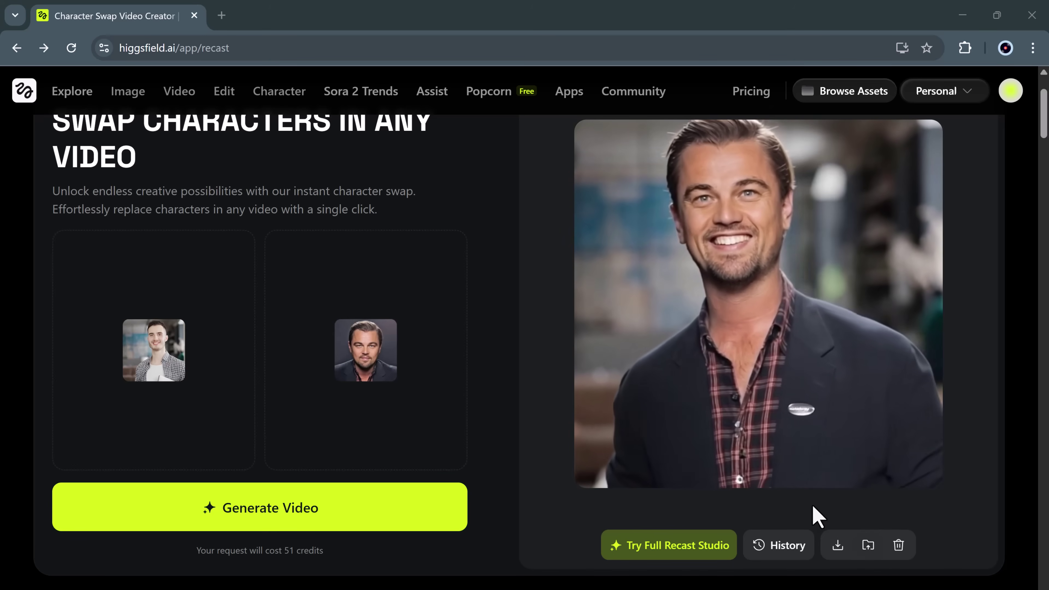
{"action": "left_click", "coordinate": [838, 543]}
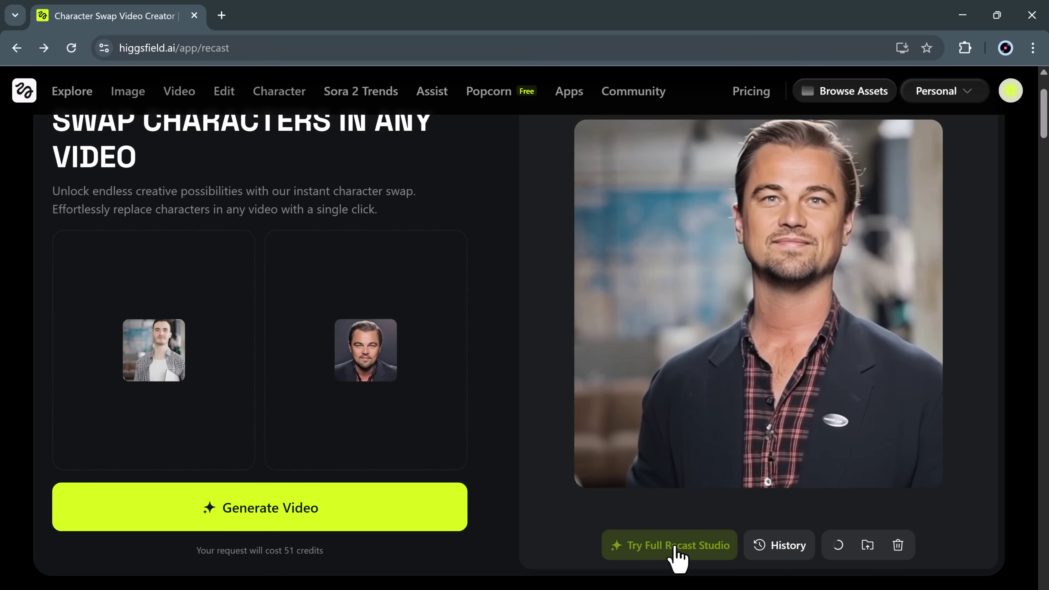
- Open the full Recast Studio and browse the row of preset characters
{"action": "left_click", "coordinate": [675, 546]}
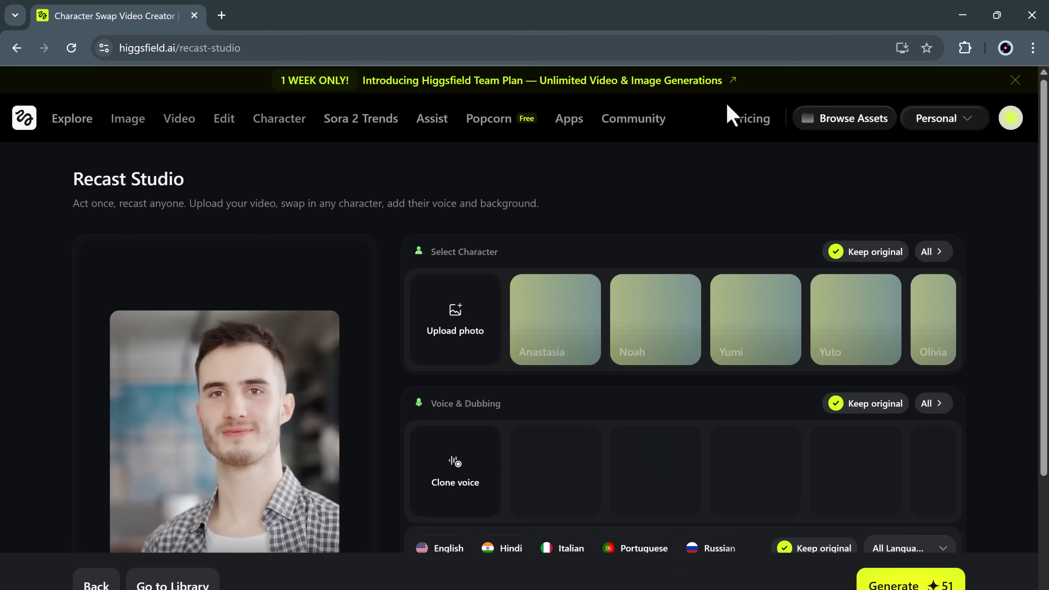
{"action": "scroll", "coordinate": [669, 207], "scroll_direction": "down", "scroll_amount": 2}
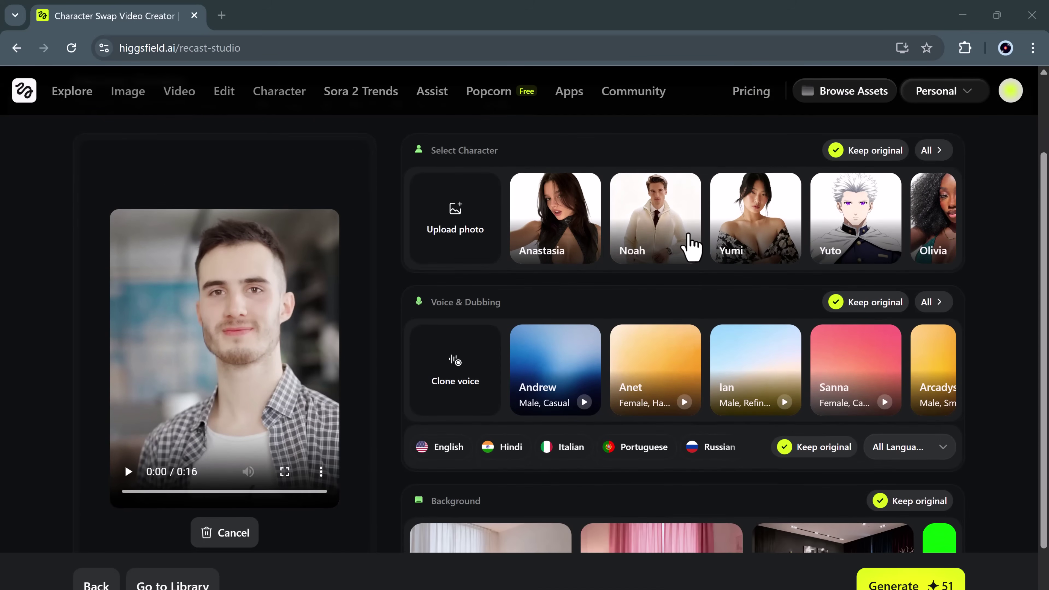
{"action": "scroll", "coordinate": [706, 235], "scroll_direction": "right", "scroll_amount": 4}
{"action": "scroll", "coordinate": [707, 238], "scroll_direction": "right", "scroll_amount": 5}
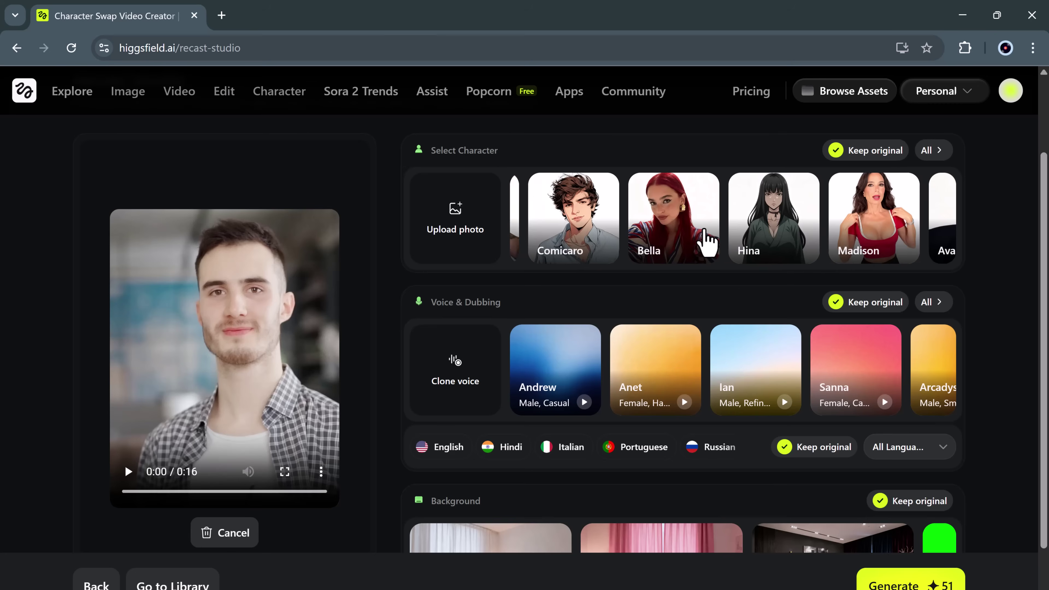
{"action": "scroll", "coordinate": [706, 238], "scroll_direction": "right", "scroll_amount": 5}
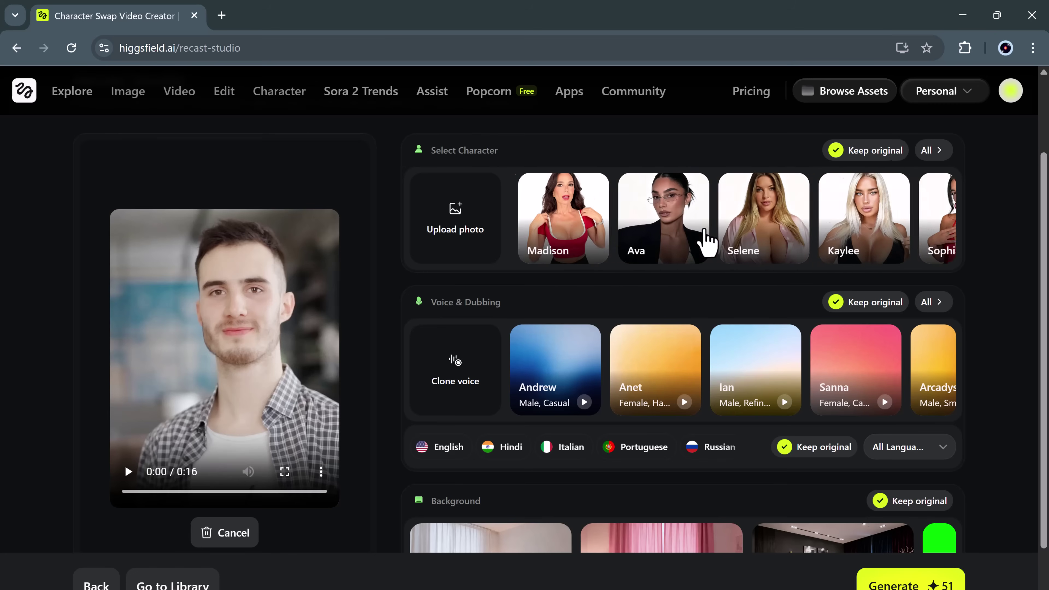
{"action": "scroll", "coordinate": [706, 244], "scroll_direction": "right", "scroll_amount": 2}
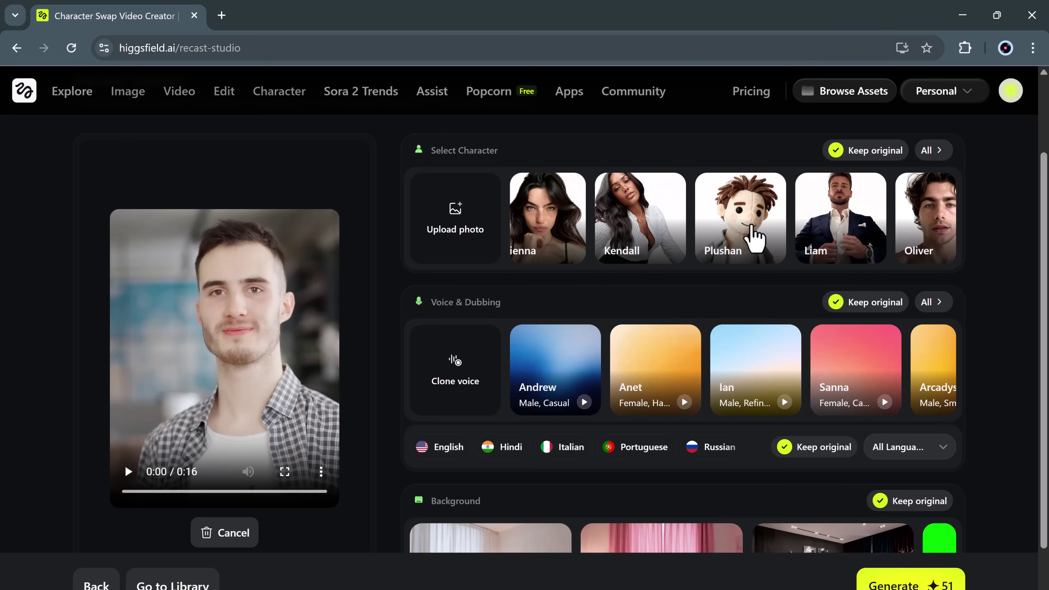
- Choose Sienna from the full character list and confirm with Continue
{"action": "left_click", "coordinate": [942, 152]}
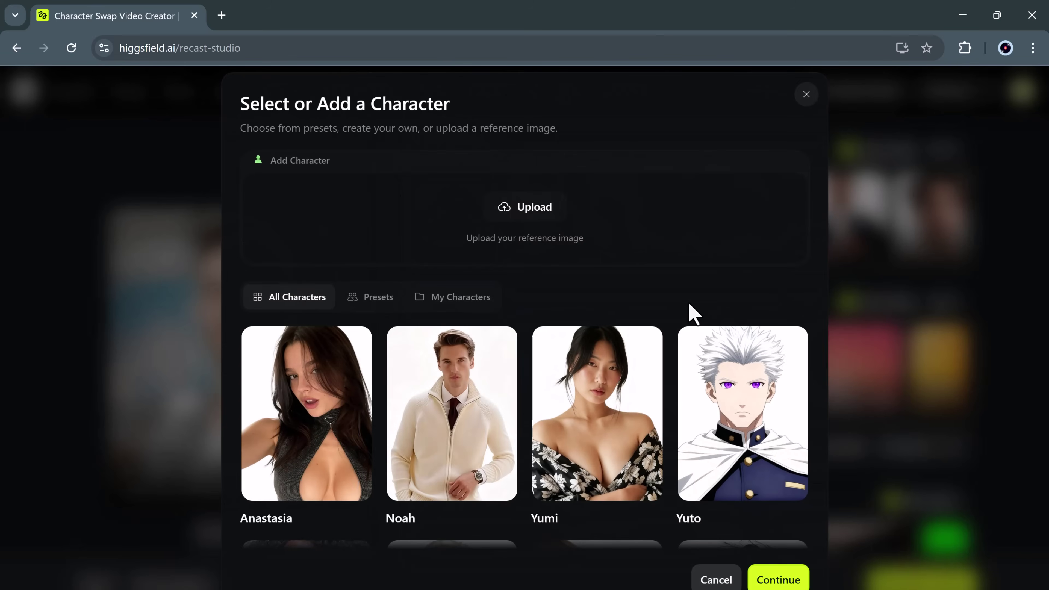
{"action": "scroll", "coordinate": [656, 392], "scroll_direction": "down", "scroll_amount": 2}
{"action": "scroll", "coordinate": [702, 413], "scroll_direction": "down", "scroll_amount": 5}
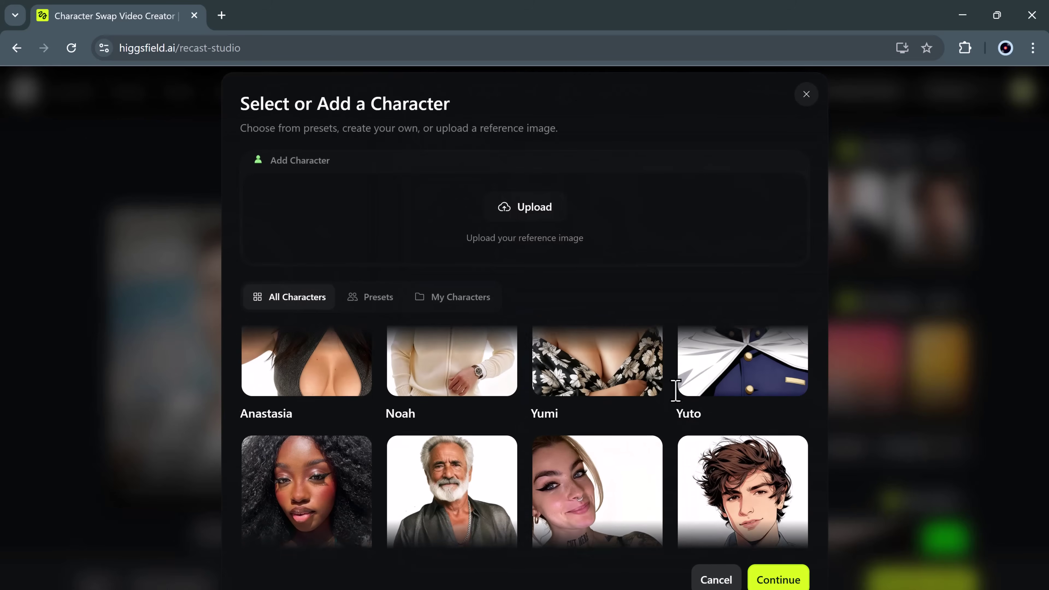
{"action": "left_click", "coordinate": [766, 411]}
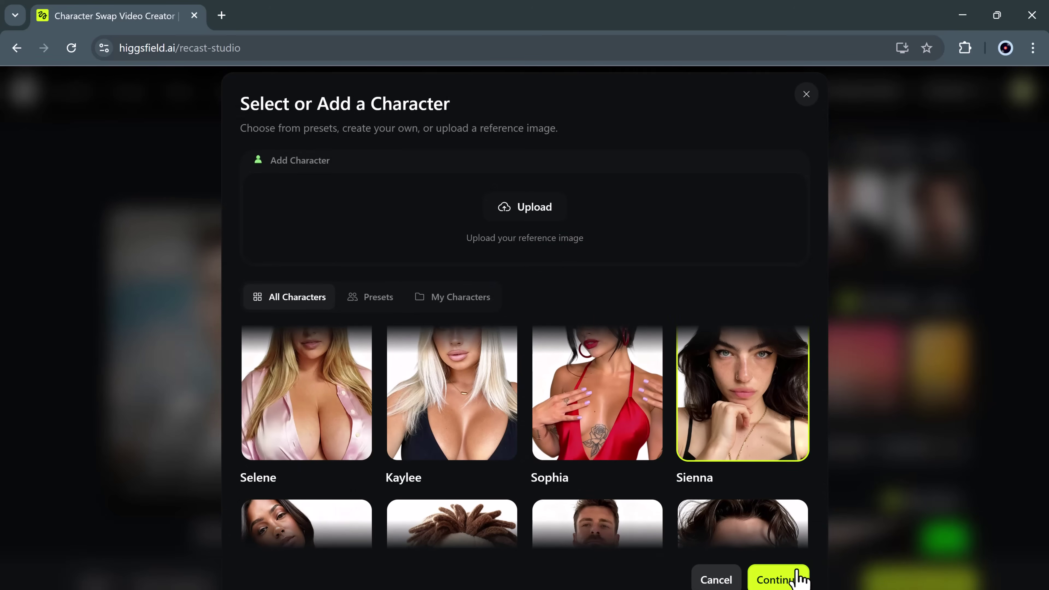
{"action": "left_click", "coordinate": [795, 579]}
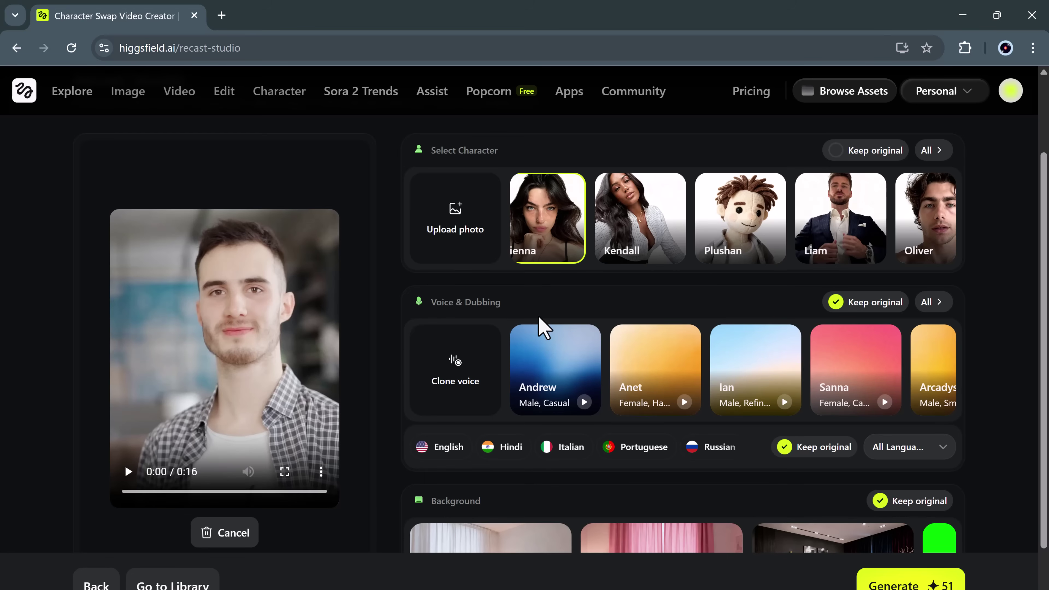
{"action": "scroll", "coordinate": [538, 328], "scroll_direction": "down", "scroll_amount": 2}
{"action": "scroll", "coordinate": [673, 293], "scroll_direction": "right", "scroll_amount": 10}
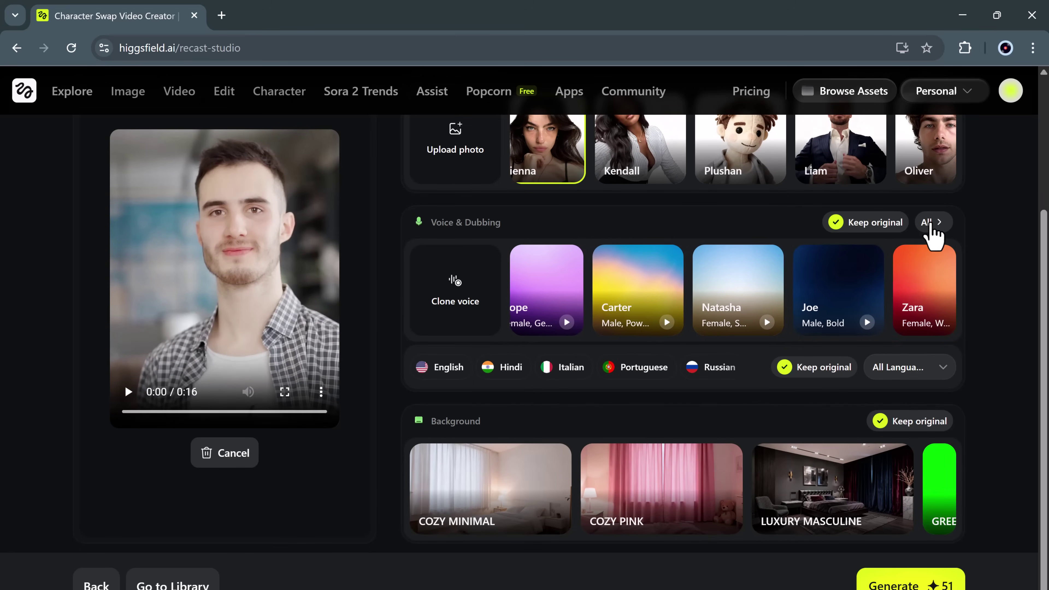
{"action": "left_click", "coordinate": [929, 223]}
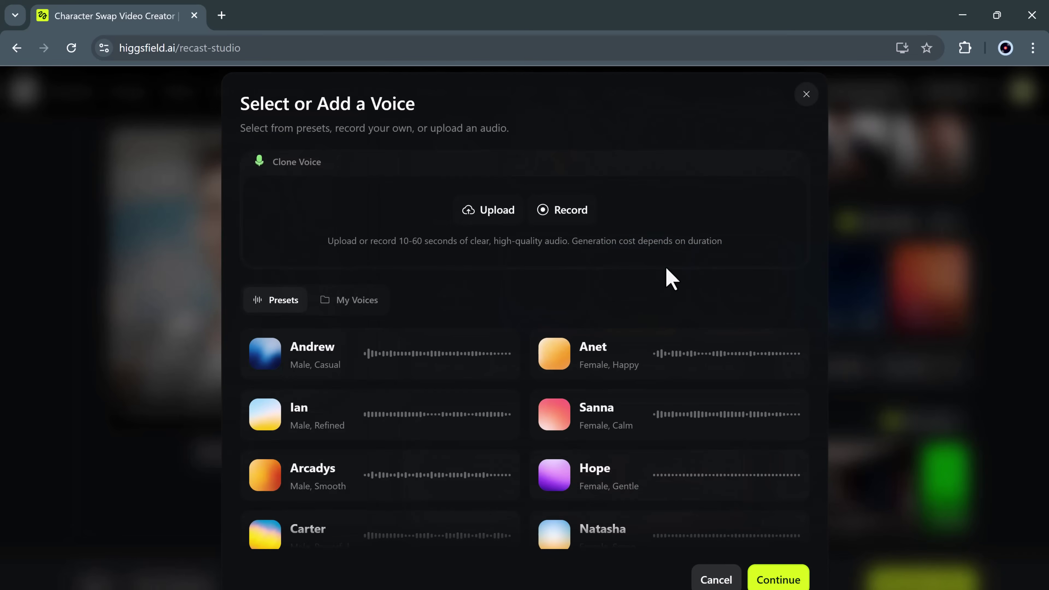
{"action": "mouse_move", "coordinate": [267, 372]}
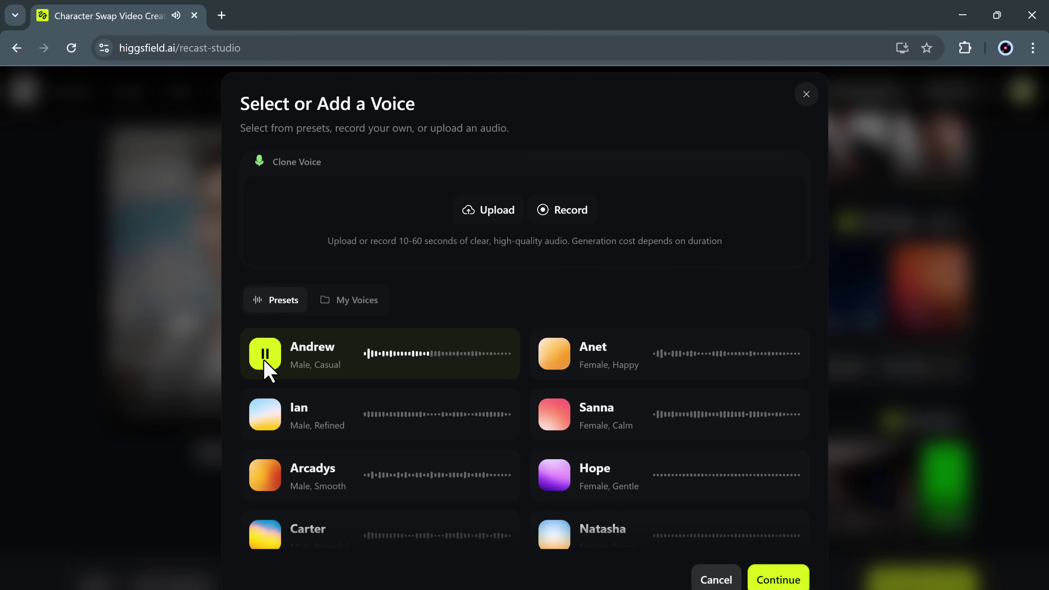
{"action": "left_click", "coordinate": [269, 417]}
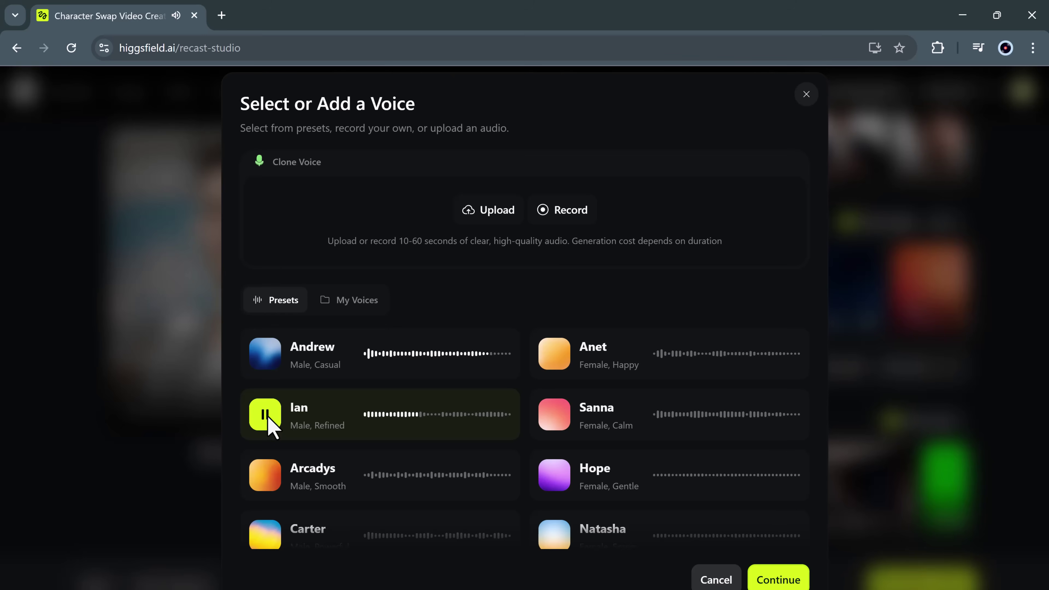
{"action": "left_click", "coordinate": [560, 414]}
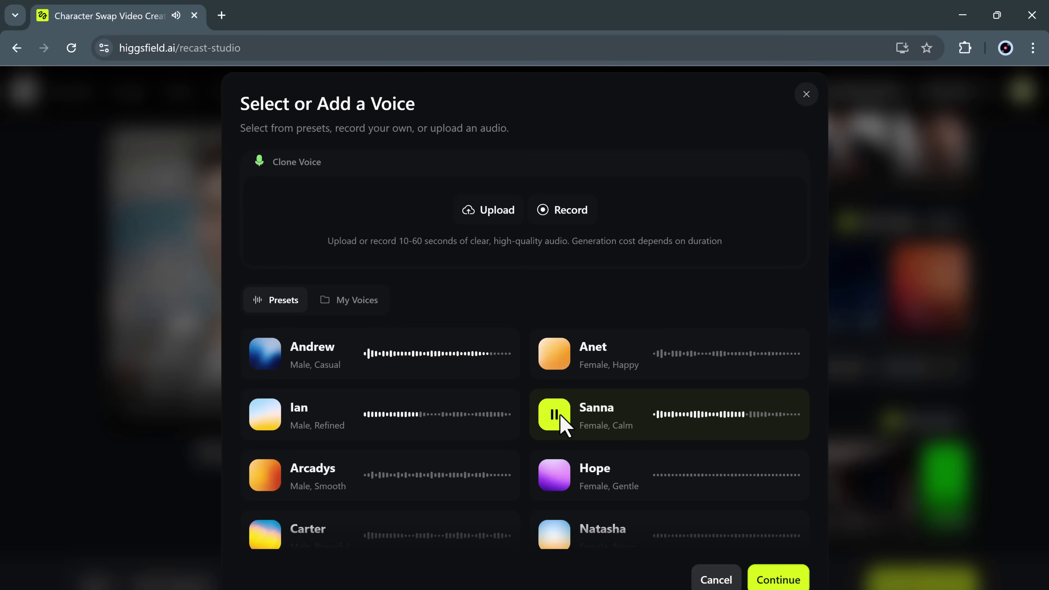
{"action": "left_click", "coordinate": [555, 365]}
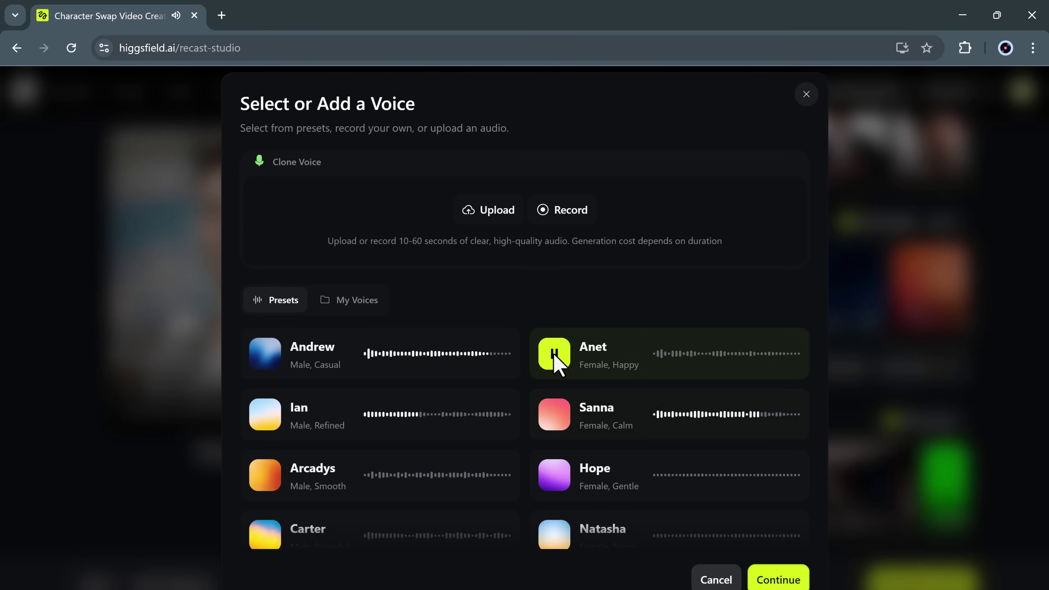
{"action": "left_click", "coordinate": [779, 580]}
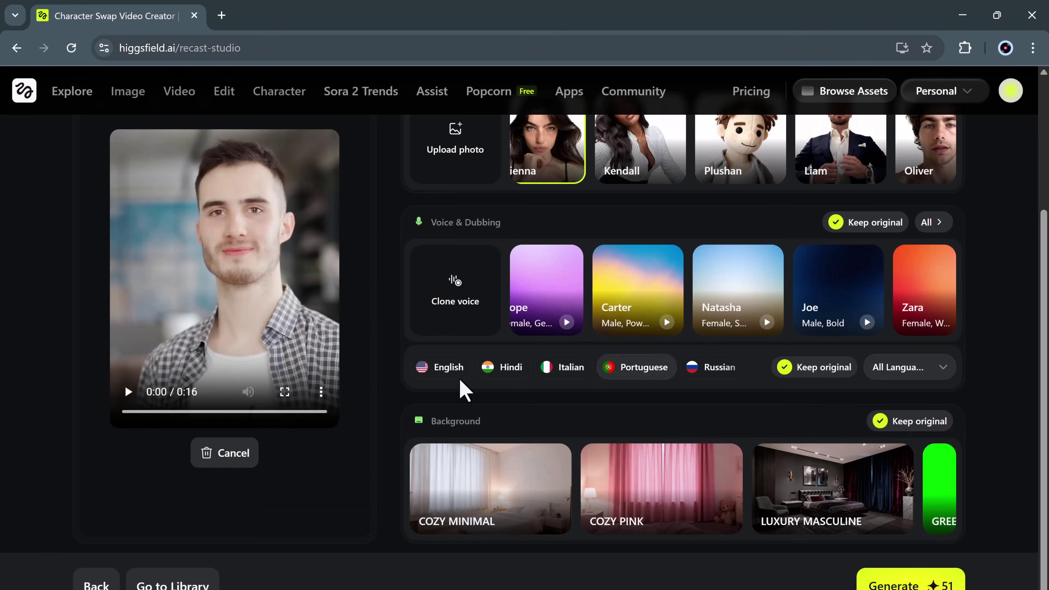
{"action": "left_click", "coordinate": [920, 368]}
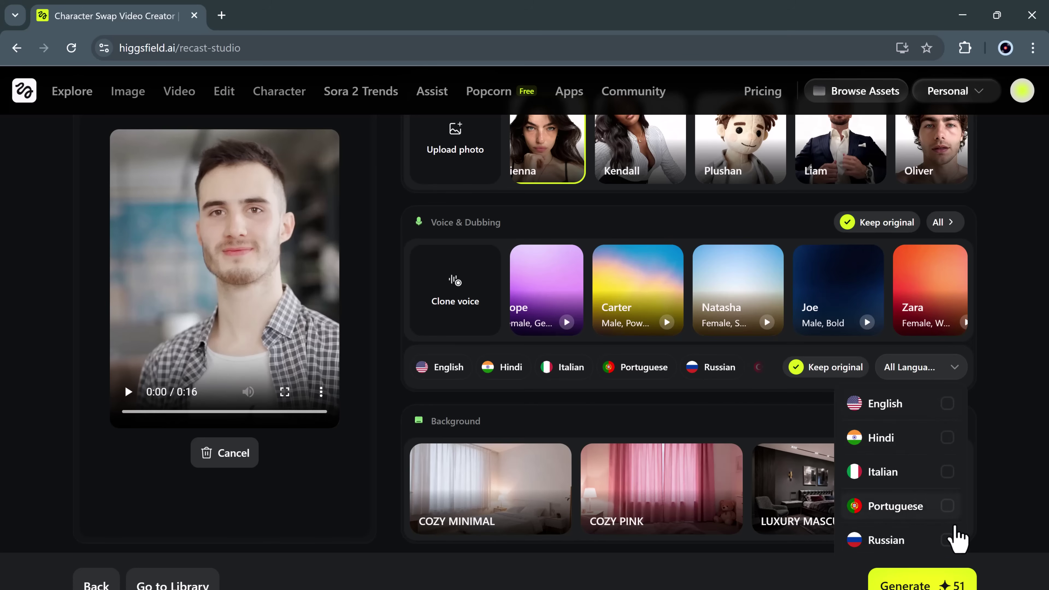
{"action": "left_click", "coordinate": [957, 372]}
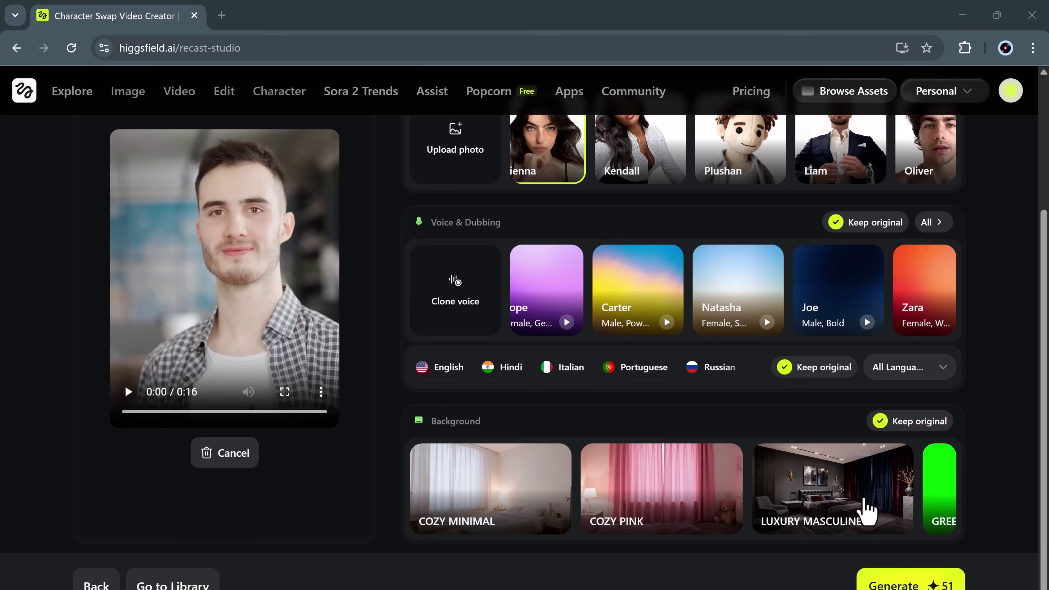
- Apply the Luxury Masculine bedroom background and generate Sienna's recast video
{"action": "left_click", "coordinate": [813, 515]}
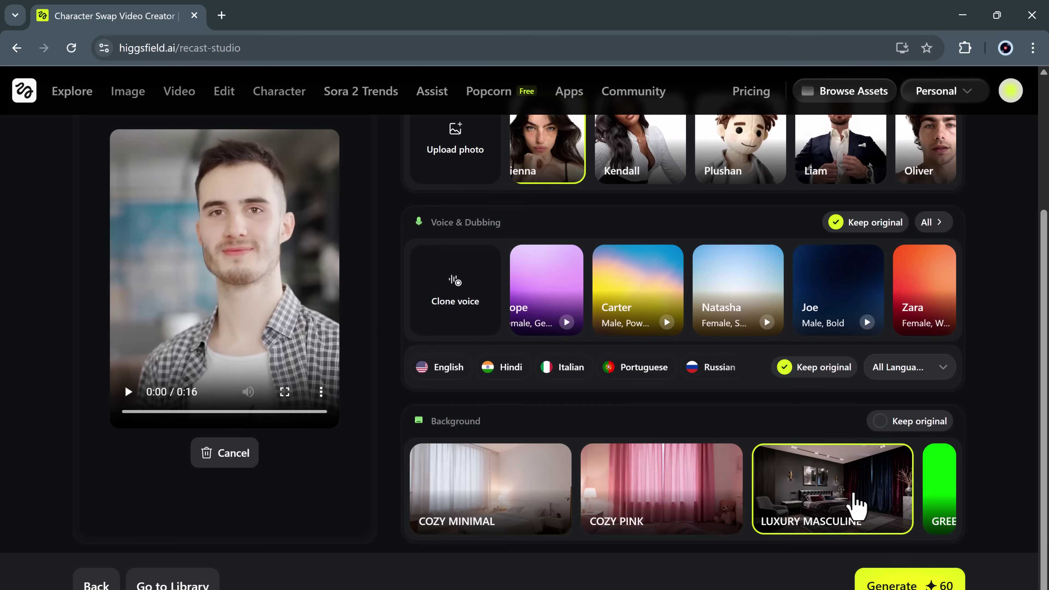
{"action": "left_click", "coordinate": [906, 586]}
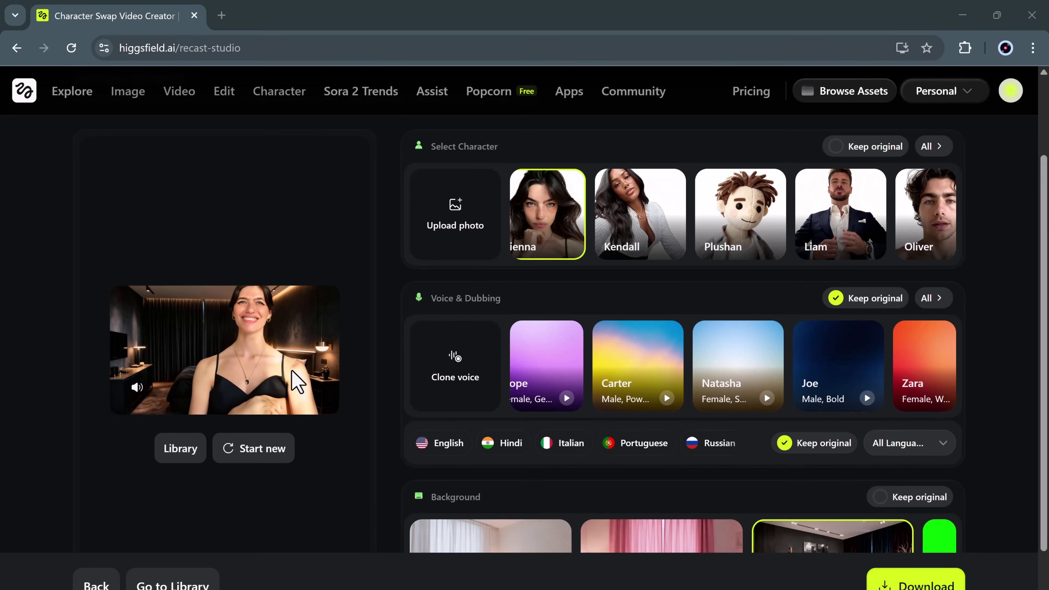
- Start a new recast, drop the 16-second clip, upload the 11-second woman clip and play it
{"action": "left_click", "coordinate": [259, 456]}
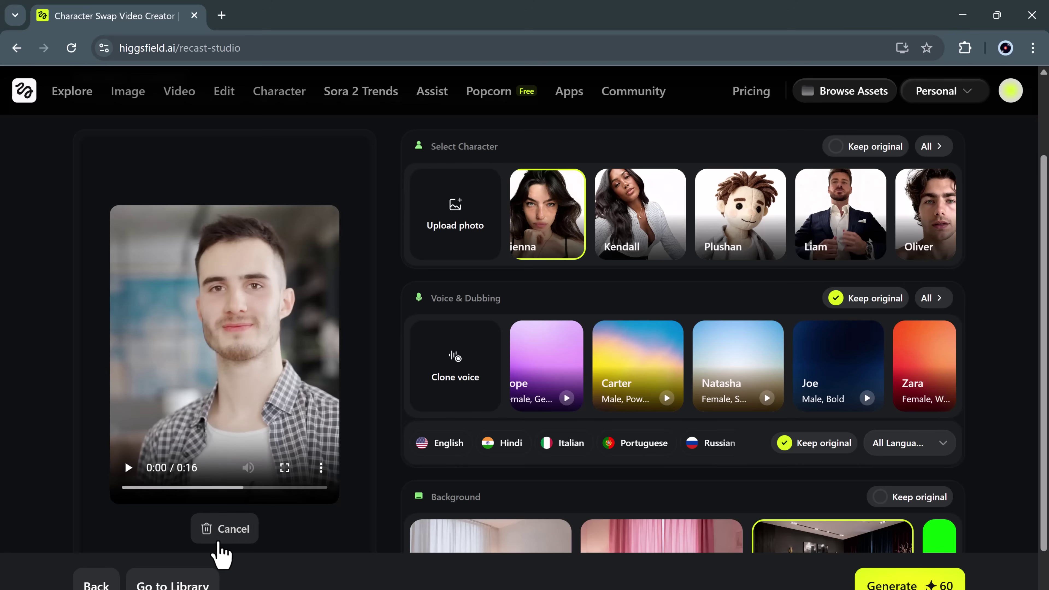
{"action": "left_click", "coordinate": [225, 531]}
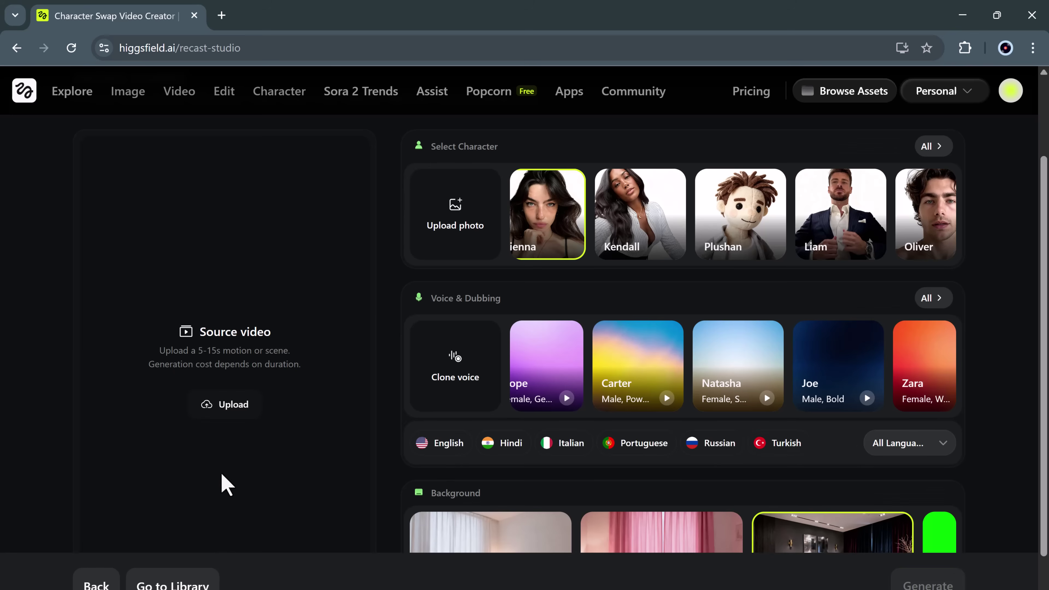
{"action": "left_click", "coordinate": [233, 405]}
{"action": "double_click", "coordinate": [182, 122]}
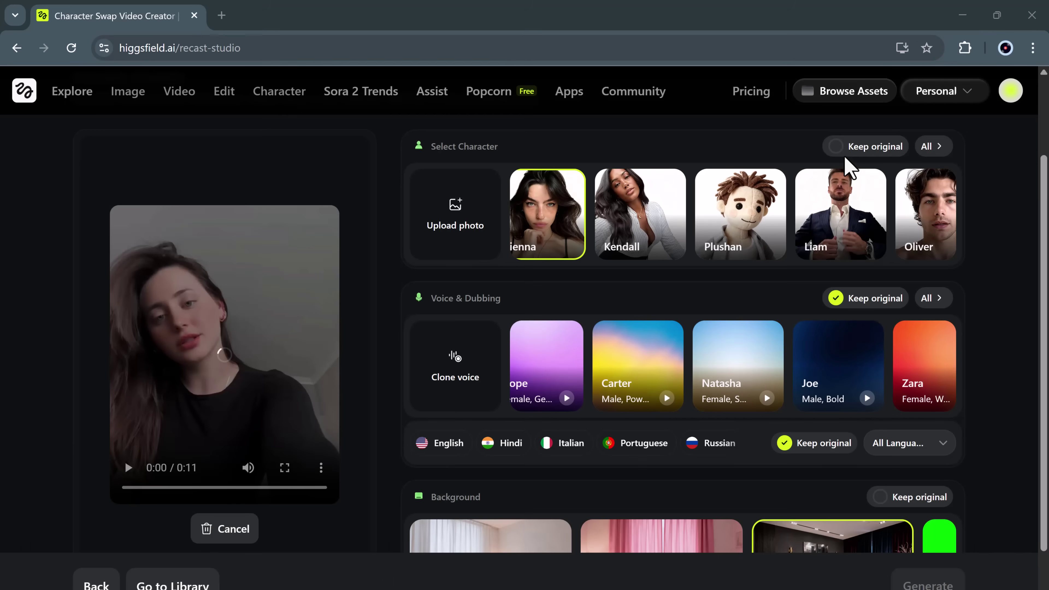
{"action": "left_click", "coordinate": [128, 470]}
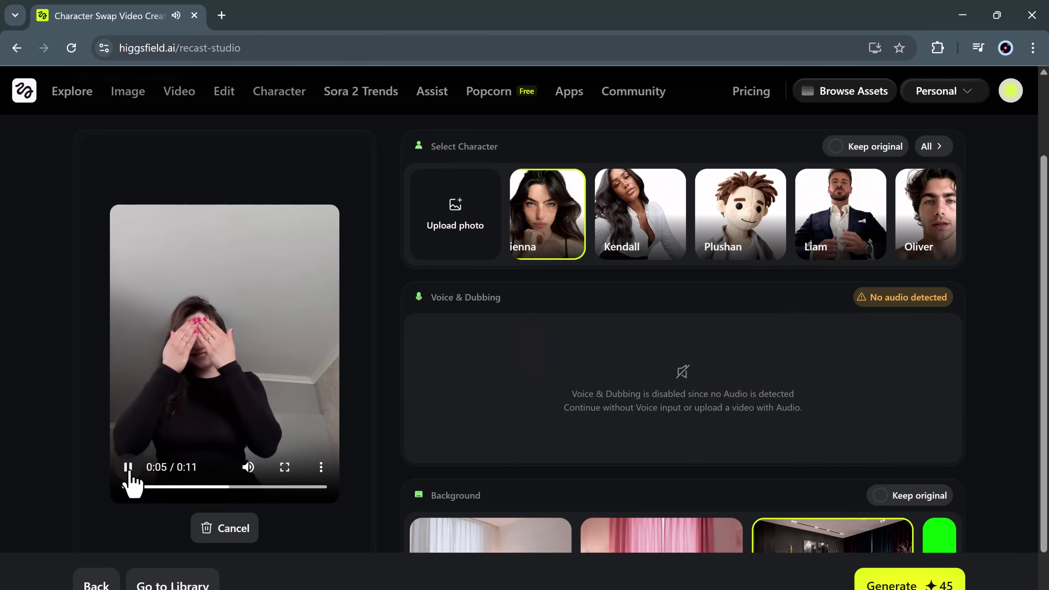
- Choose the Plushan character, tick Keep original under Background, and generate the recast
{"action": "left_click", "coordinate": [776, 232]}
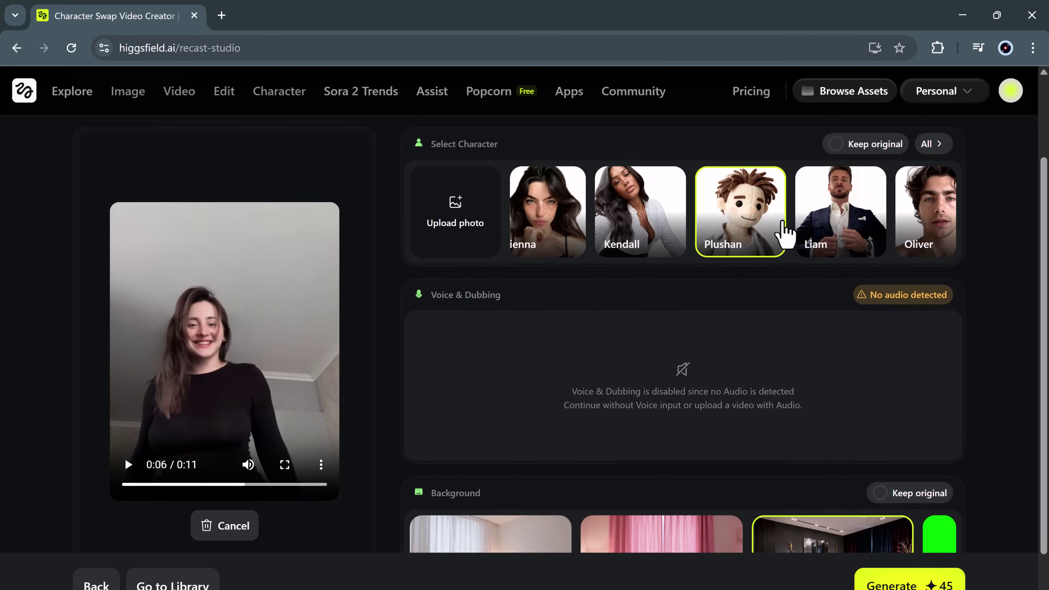
{"action": "scroll", "coordinate": [822, 330], "scroll_direction": "down", "scroll_amount": 2}
{"action": "left_click", "coordinate": [880, 421]}
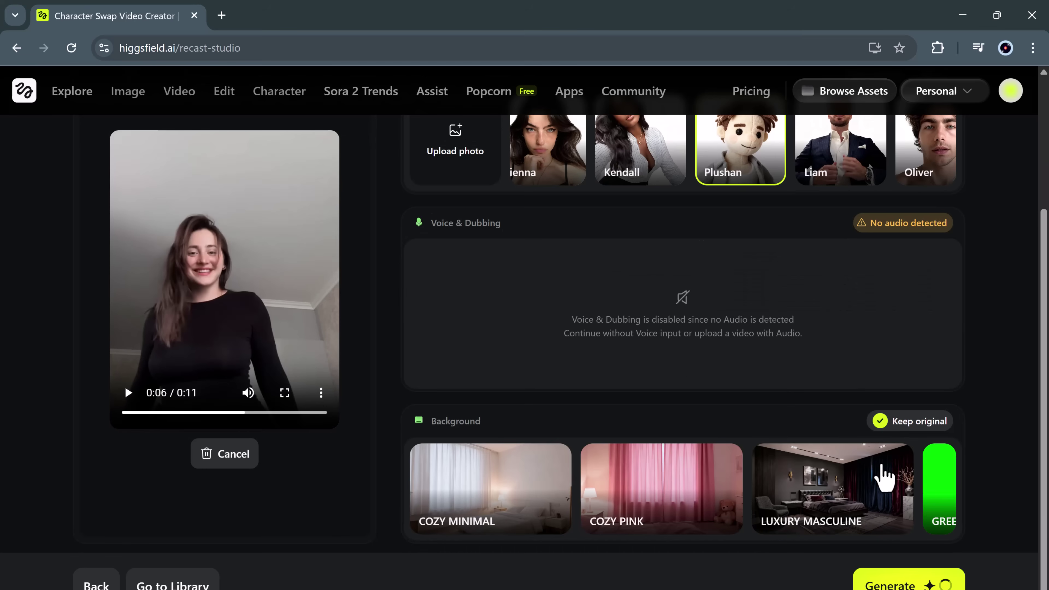
{"action": "left_click", "coordinate": [904, 579]}
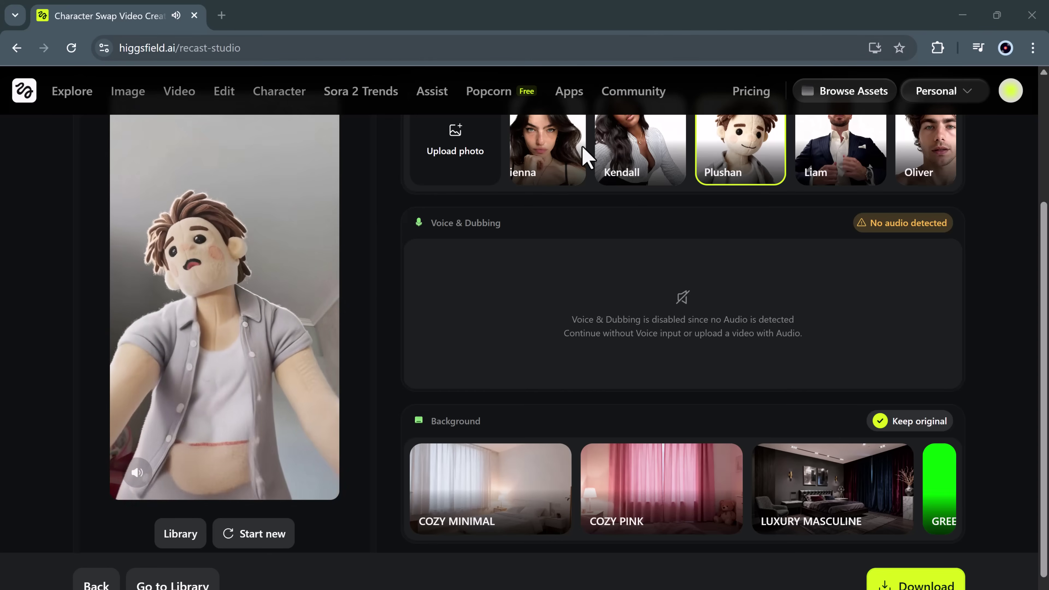
- Download the finished Plushan recast video and scroll further down the page
{"action": "left_click", "coordinate": [927, 584]}
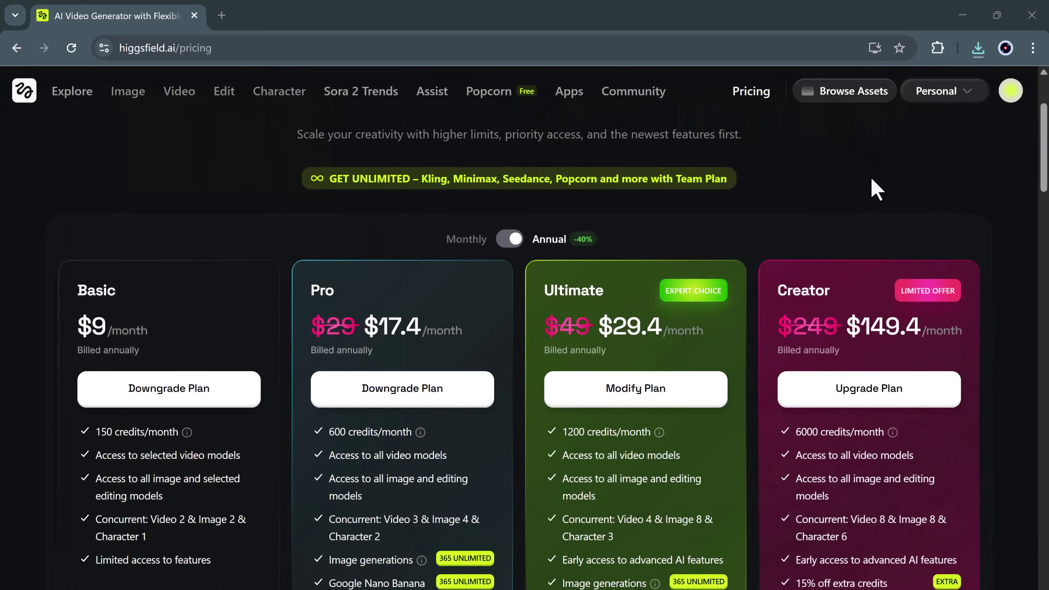
{"action": "scroll", "coordinate": [958, 223], "scroll_direction": "down", "scroll_amount": 3}
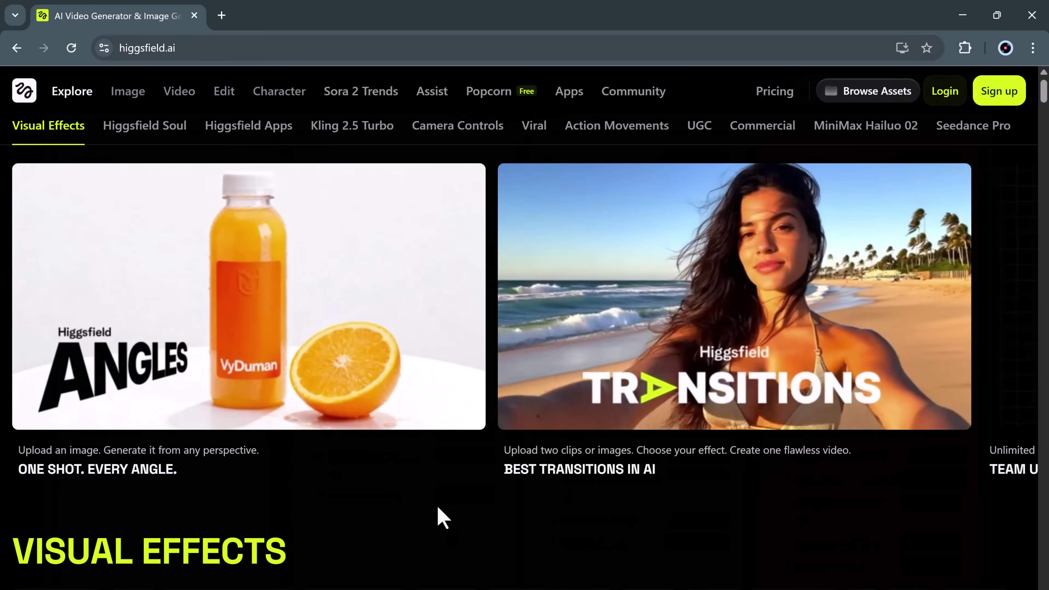
- Scroll the Visual Effects carousel until the 'Act once, recast infinitely' Recast card sits centred
{"action": "scroll", "coordinate": [417, 447], "scroll_direction": "right", "scroll_amount": 3}
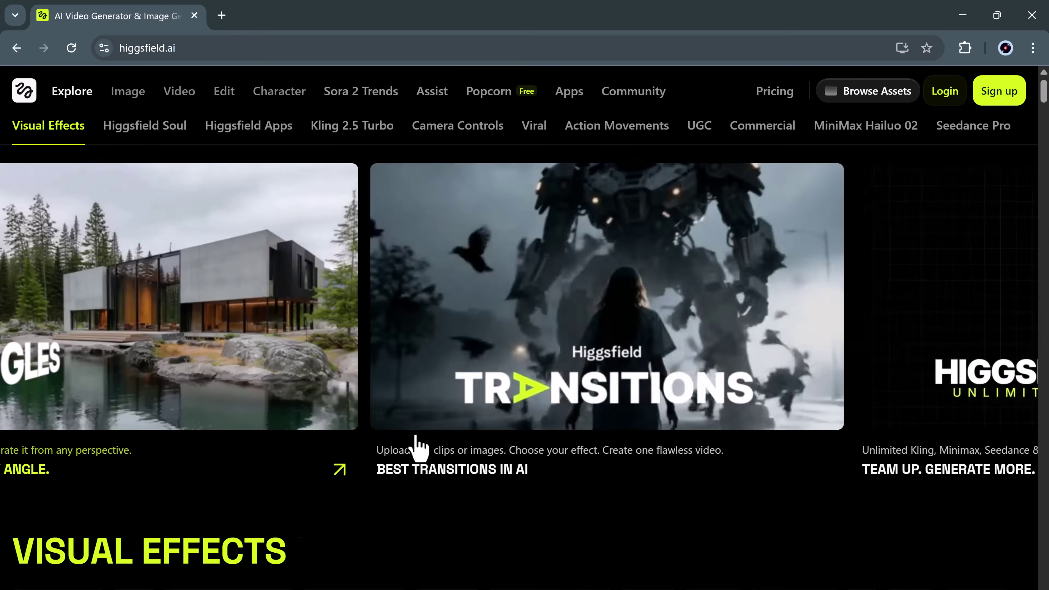
{"action": "scroll", "coordinate": [417, 447], "scroll_direction": "right", "scroll_amount": 10}
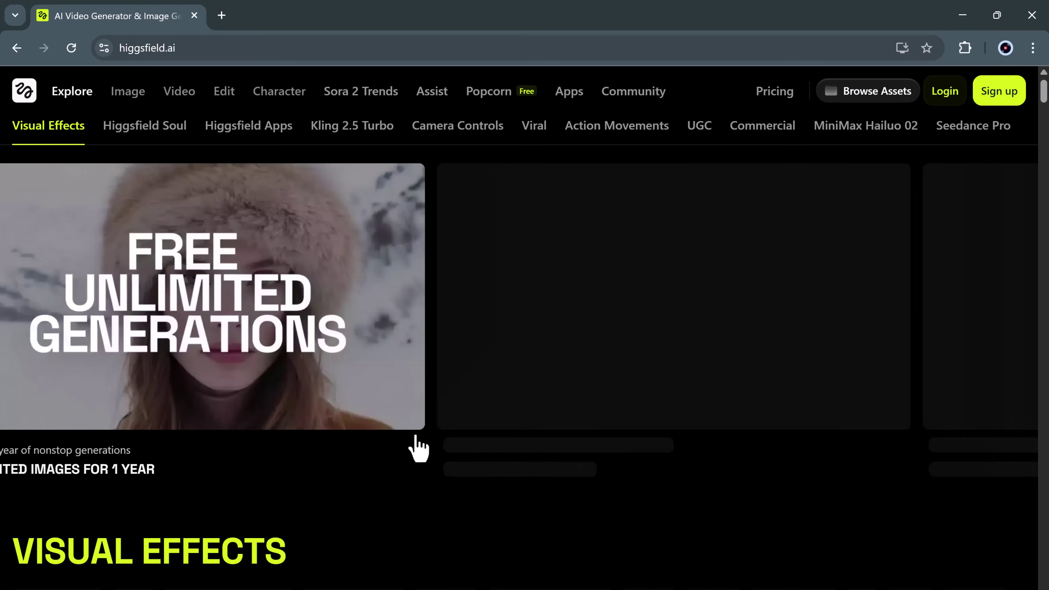
{"action": "scroll", "coordinate": [417, 447], "scroll_direction": "right", "scroll_amount": 2}
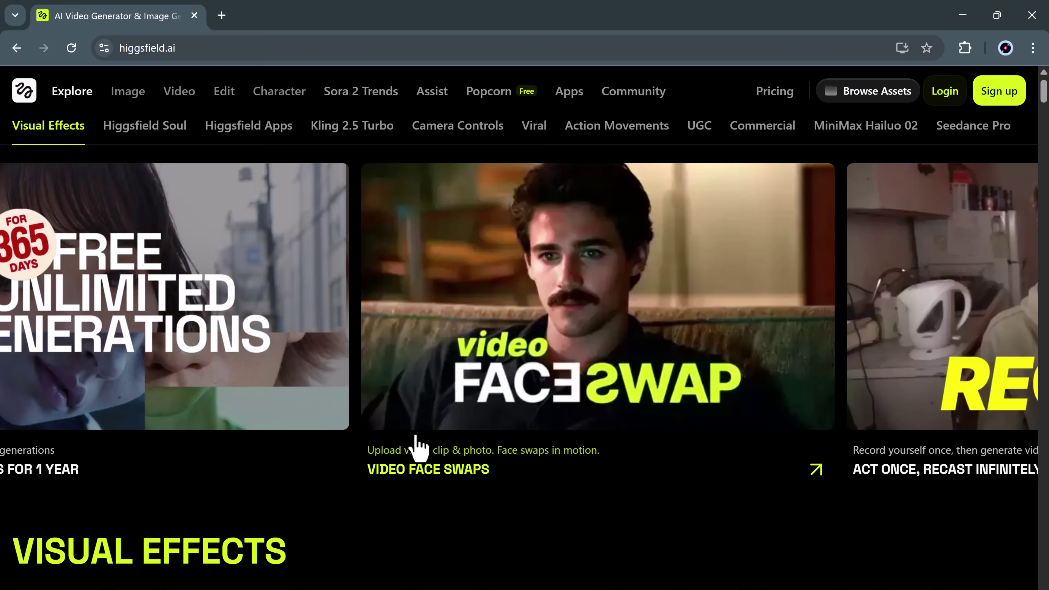
{"action": "scroll", "coordinate": [417, 447], "scroll_direction": "right", "scroll_amount": 6}
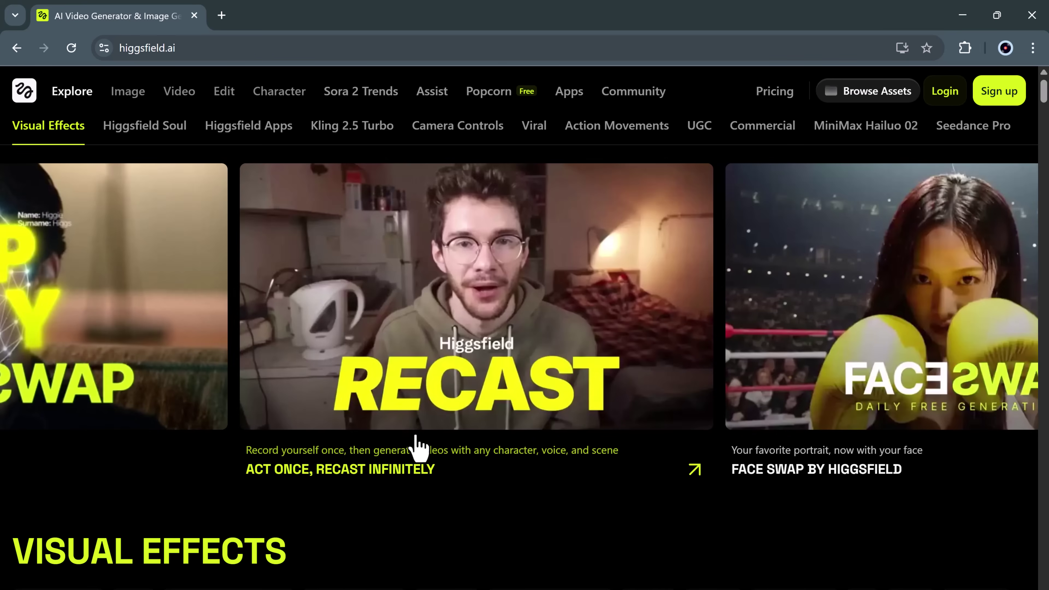